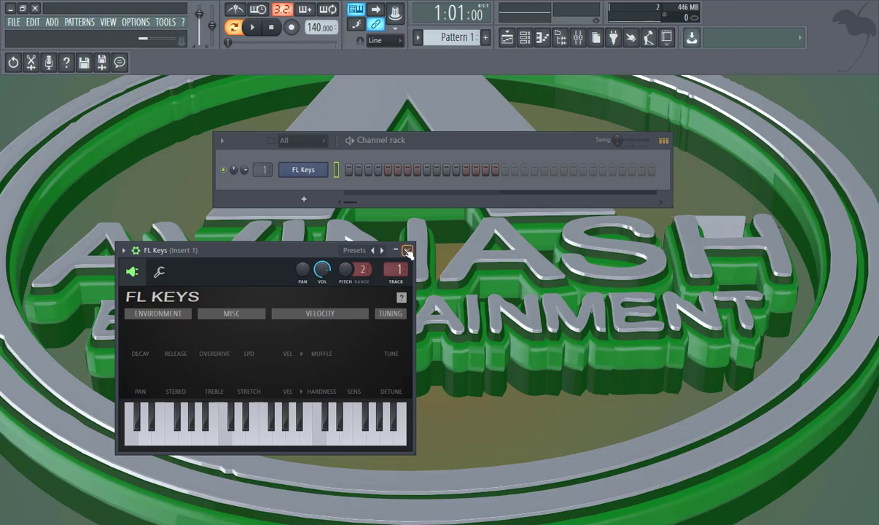
- Close the FL Keys plugin window and open the piano roll for its channel
left_click(407, 251)
right_click(318, 175)
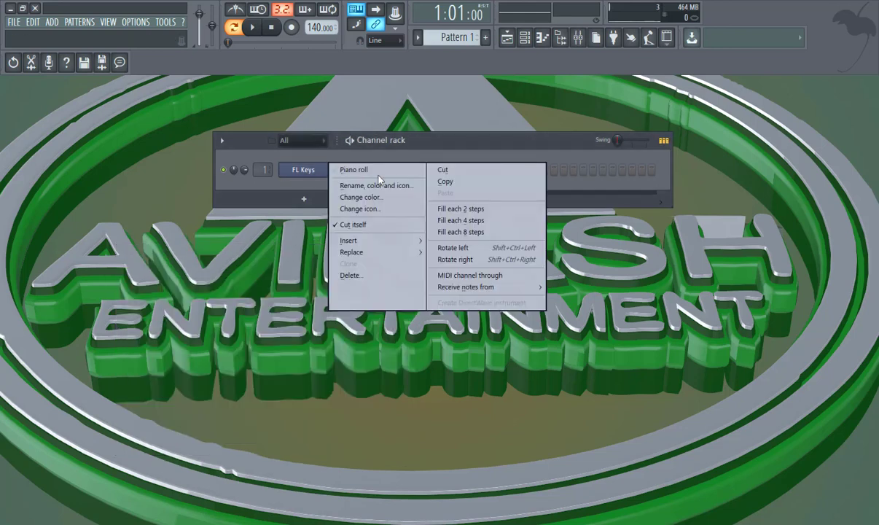
left_click(378, 172)
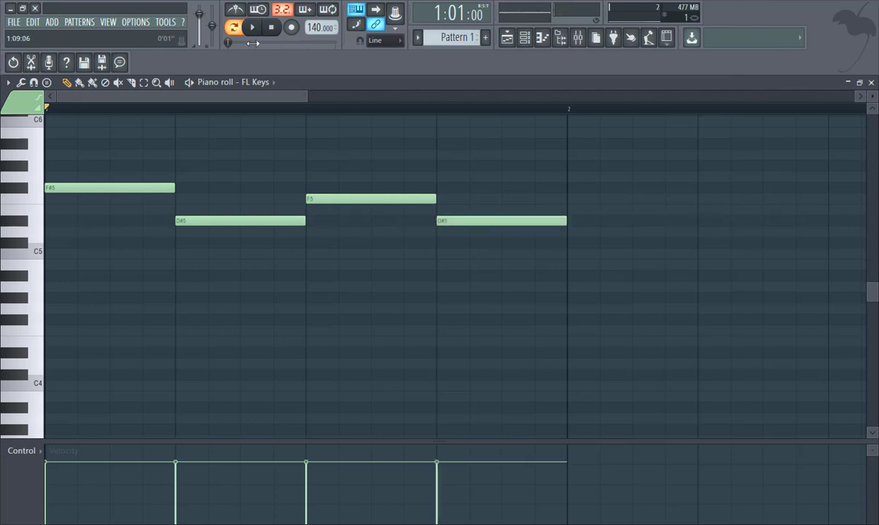
- Start playback of the four-note melody and set the project tempo to 90 BPM
left_click(253, 29)
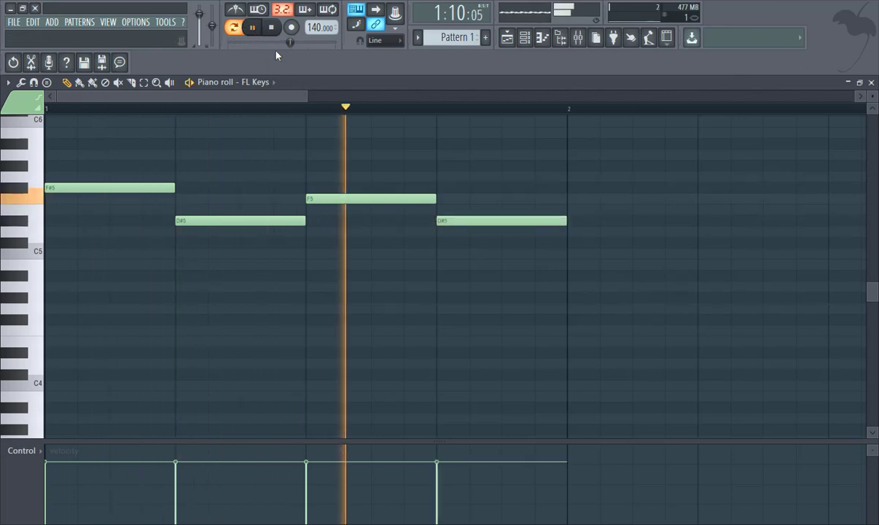
left_click_drag(311, 27, 311, 64)
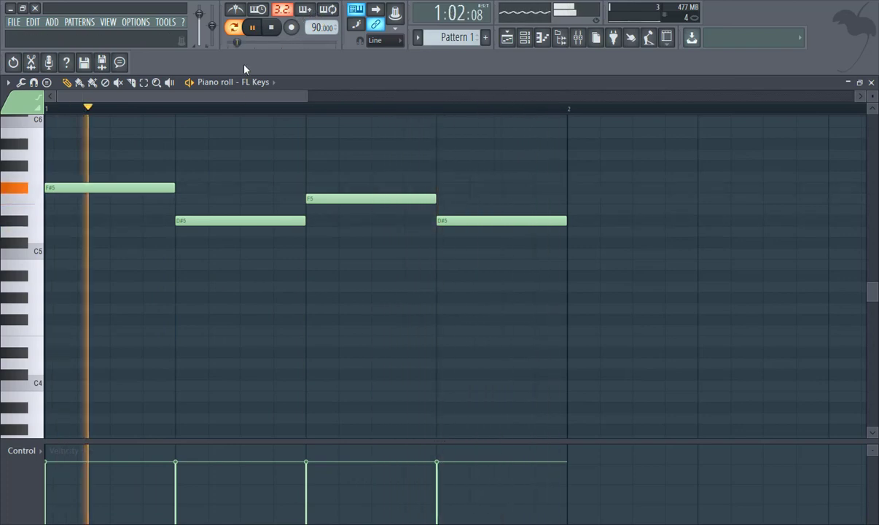
- Add a second layer of one-beat notes beneath the melody: D#5, B4, C#5 and A#4 on beats 1 to 4
left_click(51, 221)
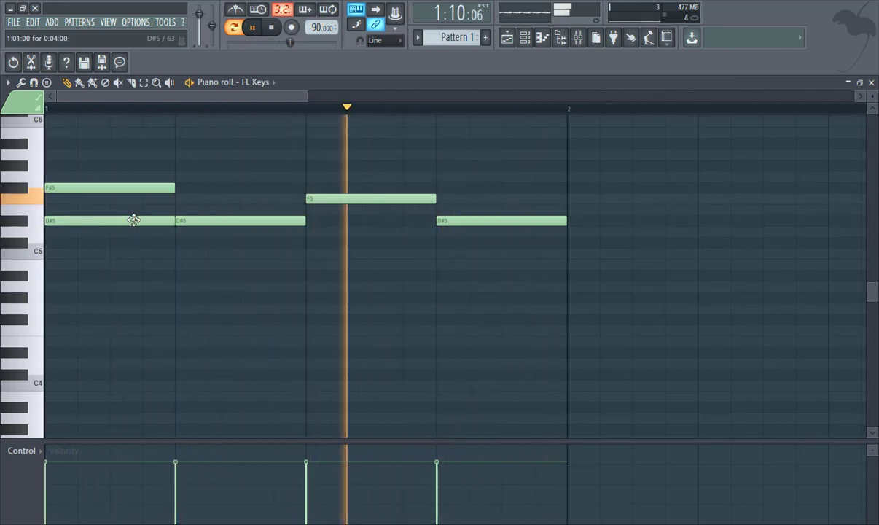
left_click(177, 265)
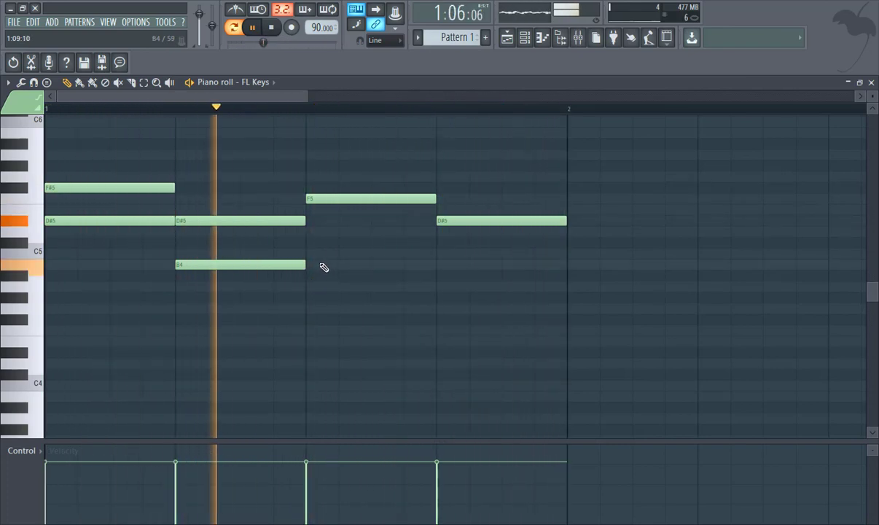
left_click(308, 245)
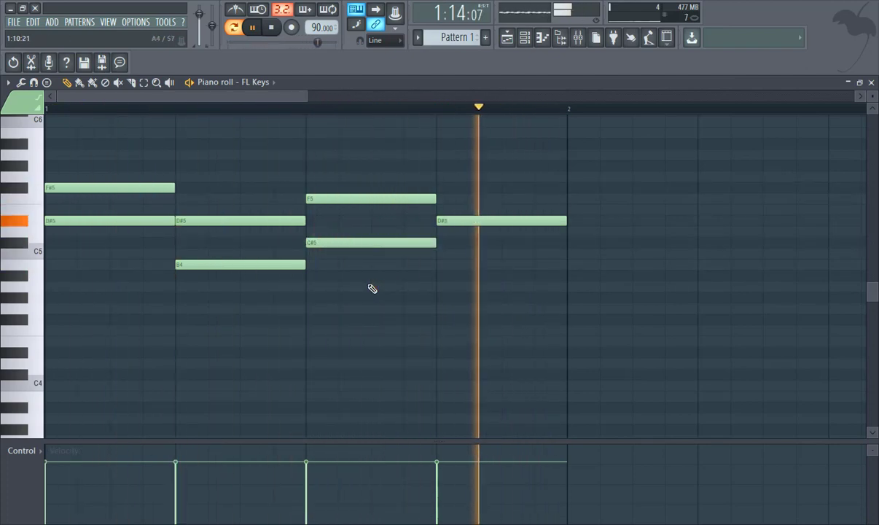
left_click(438, 277)
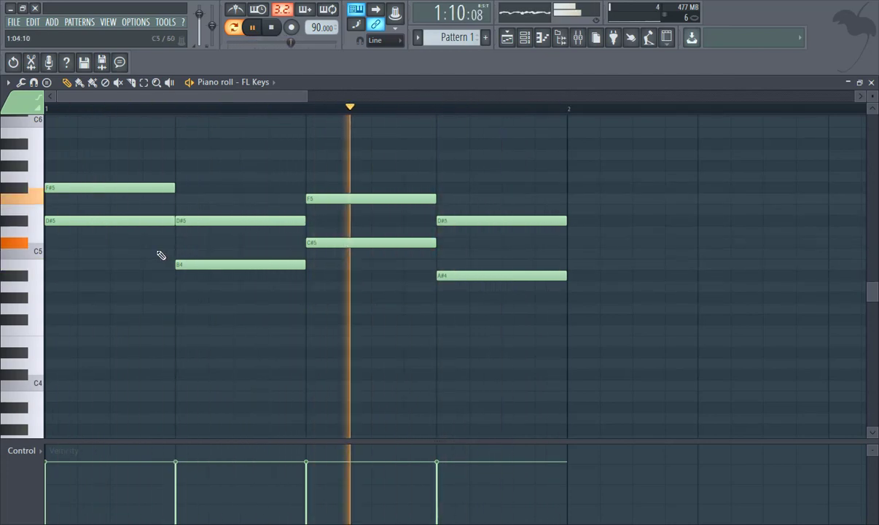
- Add a third, lower layer of one-beat notes: A#4, D#4, C#4 and D#4 on beats 1 to 4
left_click(70, 276)
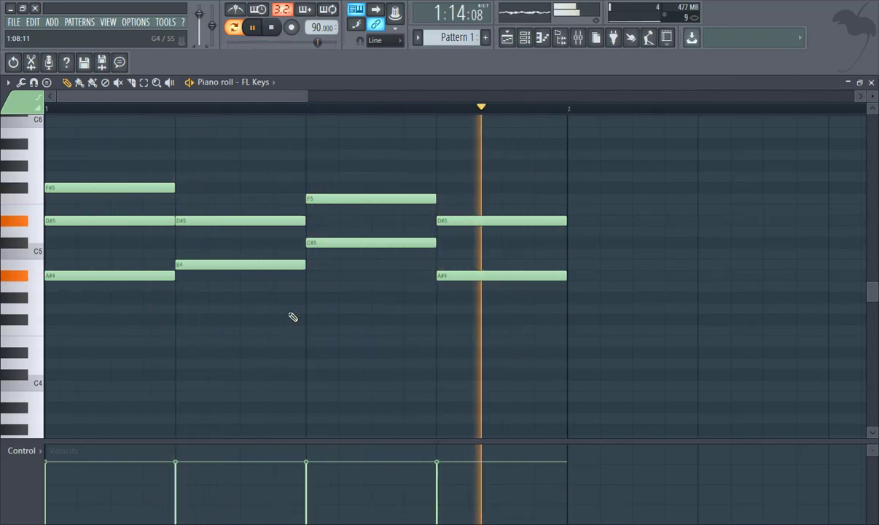
left_click(177, 319)
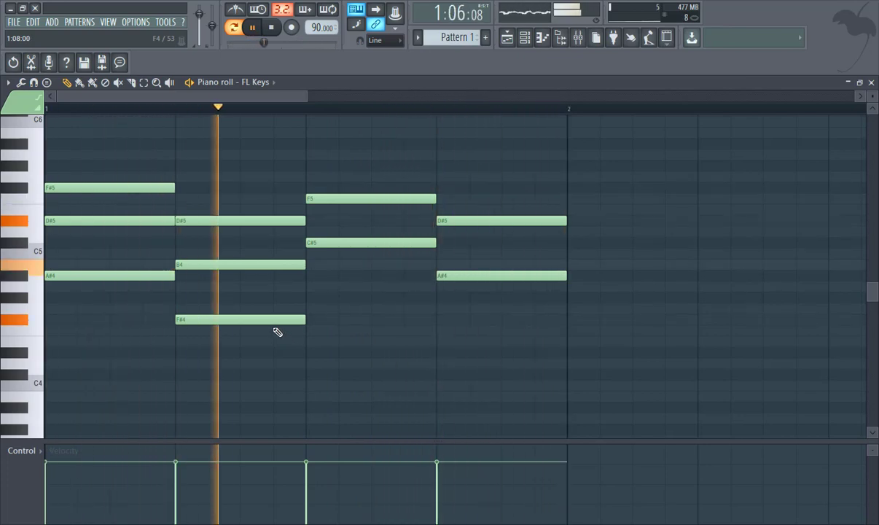
left_click_drag(237, 320, 233, 354)
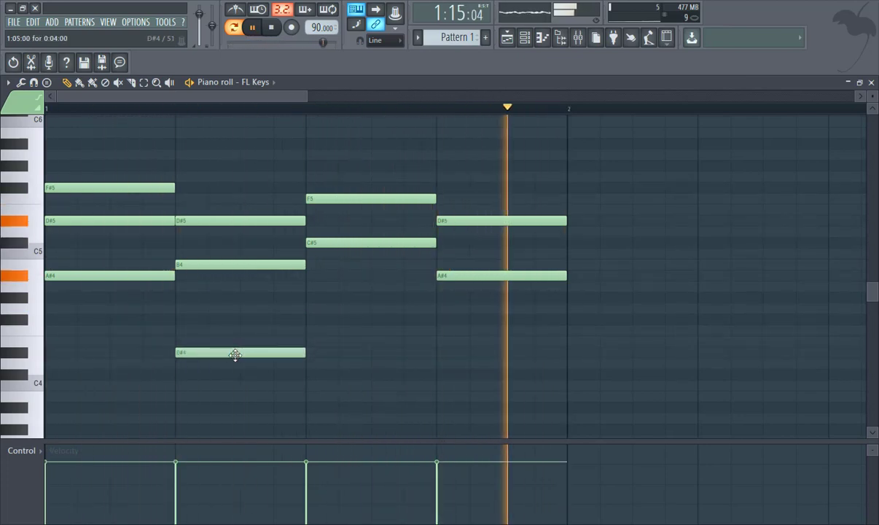
left_click(310, 374)
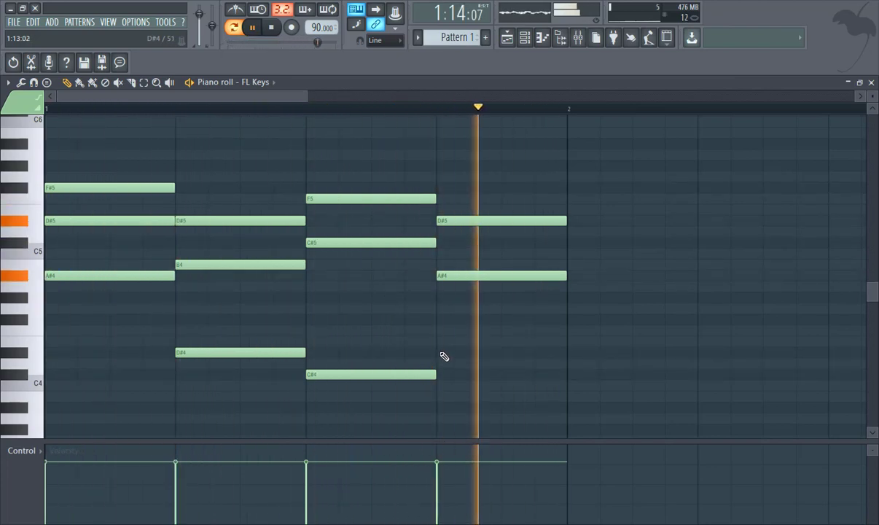
left_click(440, 352)
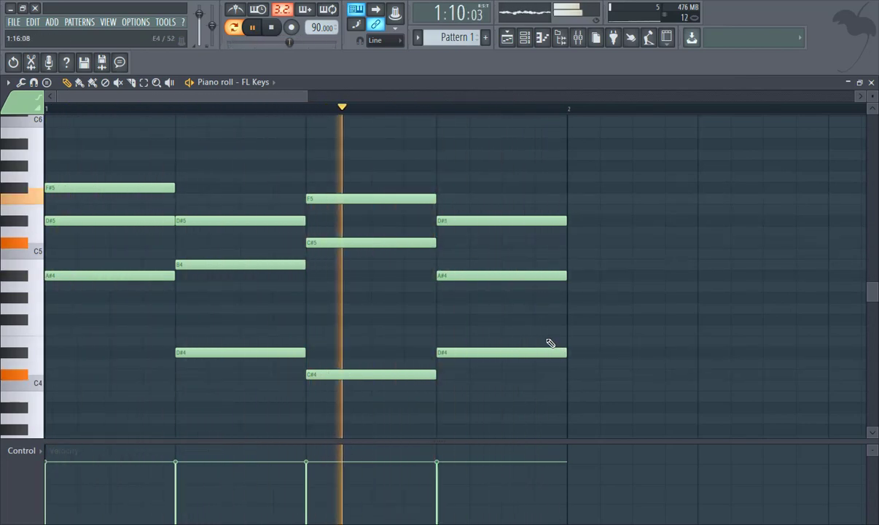
- Stretch all the chord notes together so the progression fills four bars with one chord per bar, and deselect them
left_click_drag(628, 377, 116, 151)
left_click_drag(306, 96, 762, 166)
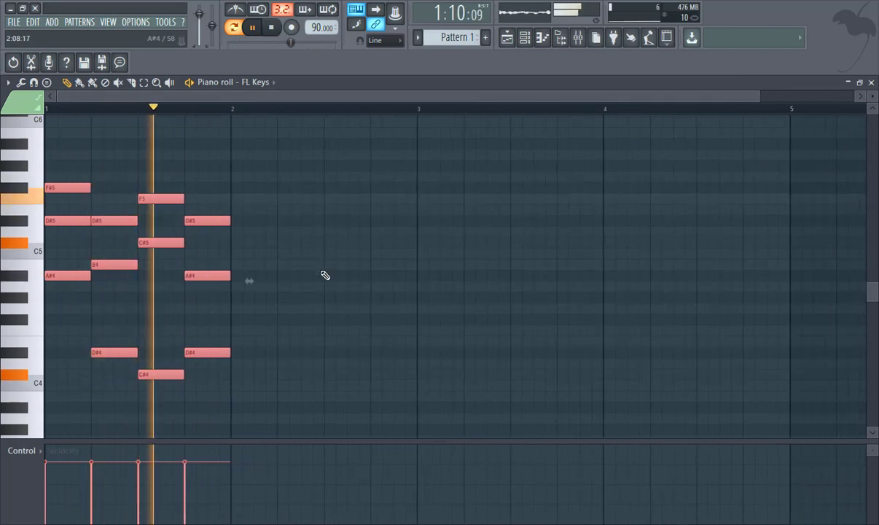
mouse_move(250, 280)
left_mouse_down()
mouse_move(435, 289)
mouse_move(587, 282)
mouse_move(806, 308)
left_mouse_up()
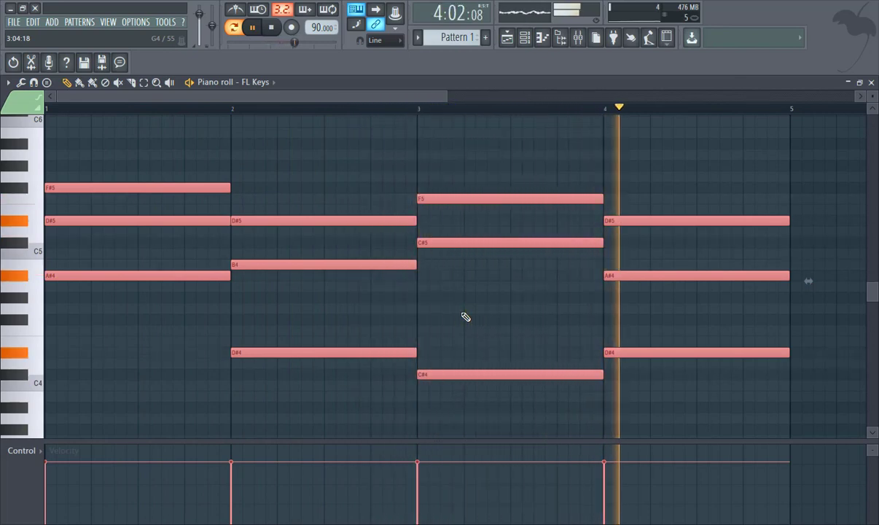
left_click(363, 165, "ctrl")
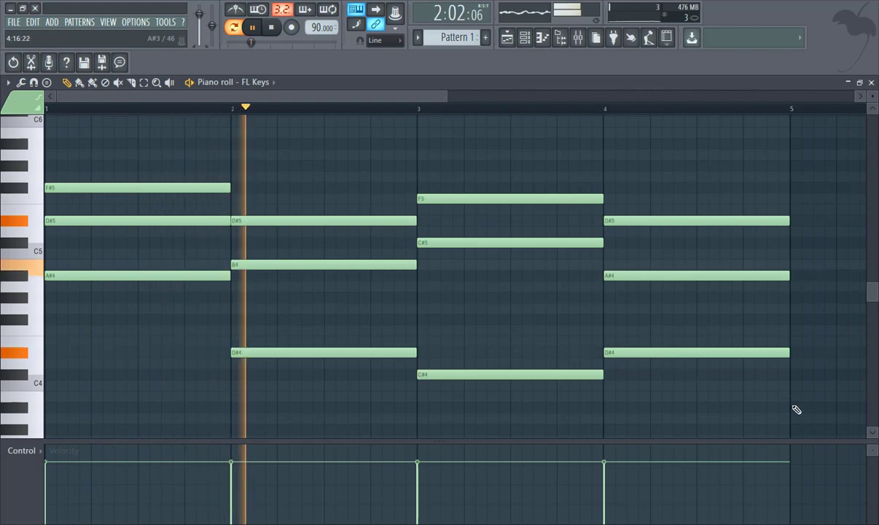
- Slice vertically through the chord notes at the ends of bars 4, 3 and 2 to trim them, undoing the stray deletion
left_click_drag(799, 414, 142, 137)
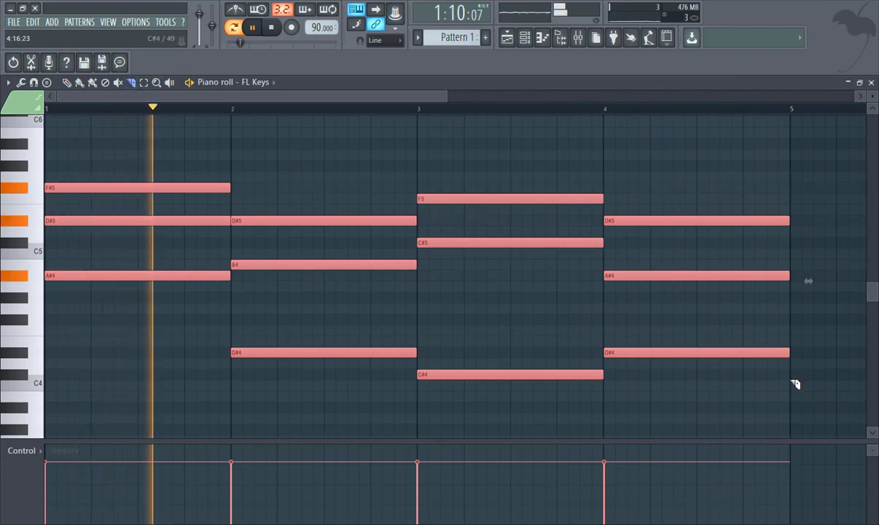
left_click_drag(794, 384, 793, 199)
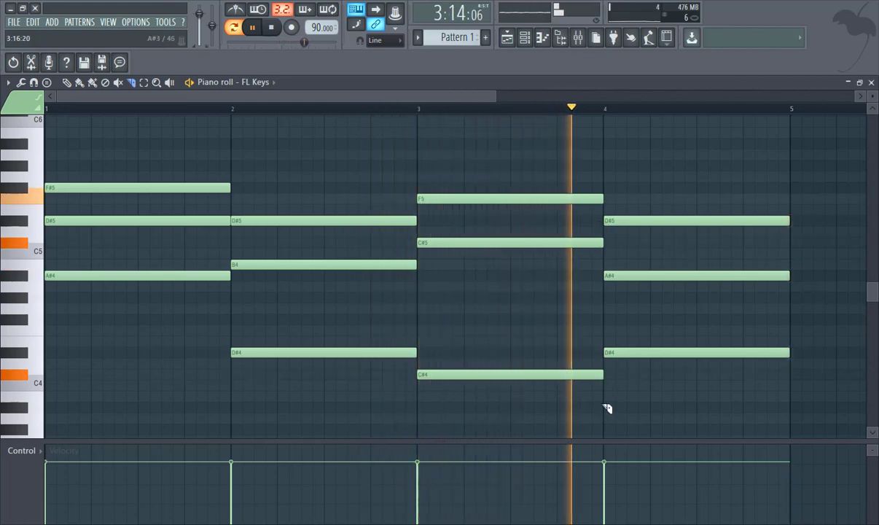
left_click_drag(607, 406, 609, 173)
key("Delete")
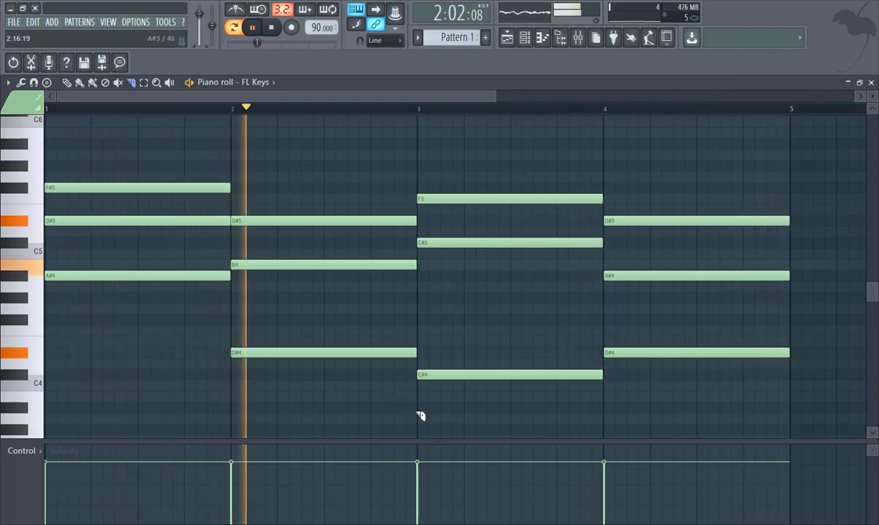
left_click_drag(418, 416, 421, 175)
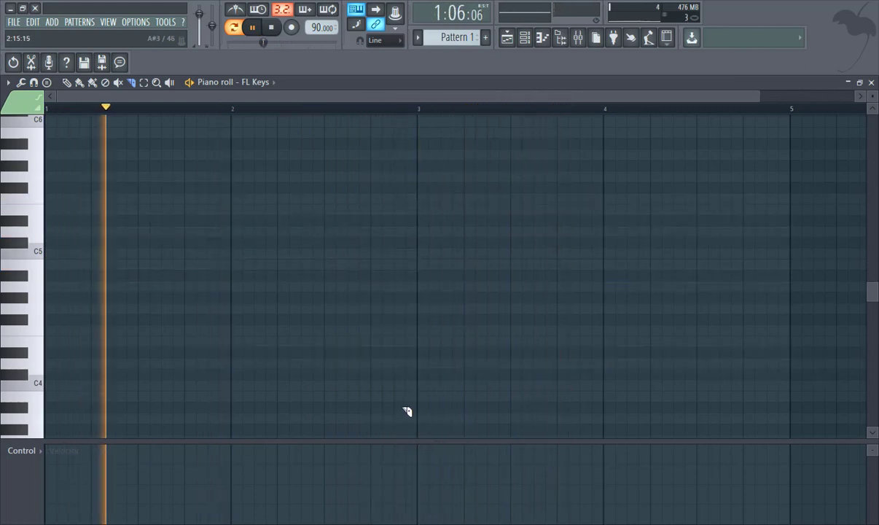
key("ctrl+z")
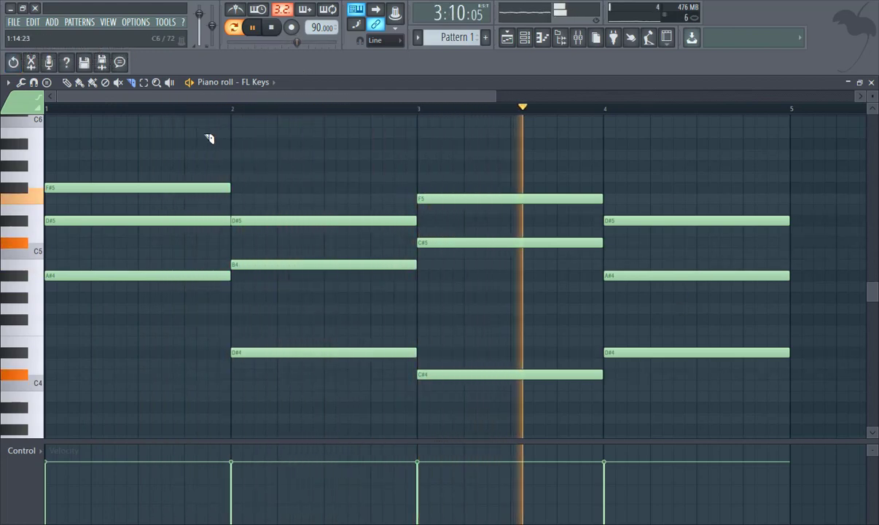
- Draw two one-step notes near the end of bar 1, F#5 at step 13 and F5 at step 15, and replay the pattern
left_click(67, 82)
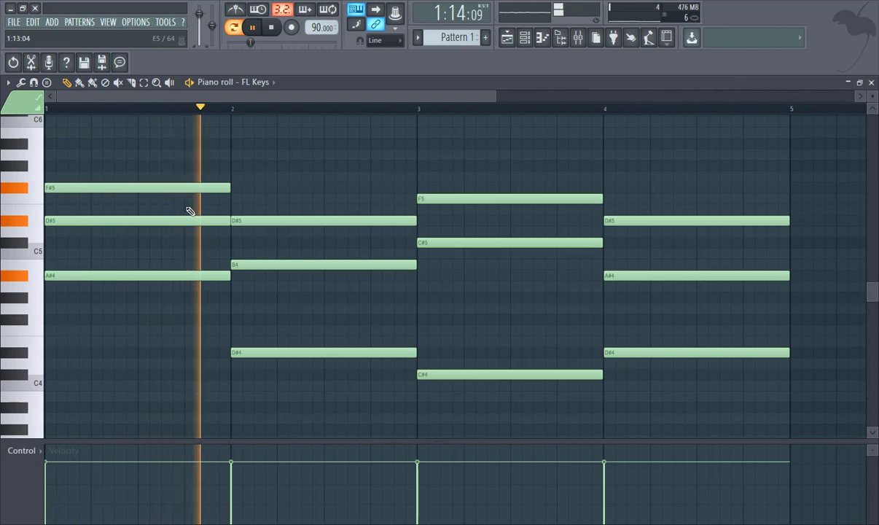
left_click(190, 170)
left_click_drag(369, 165, 195, 160)
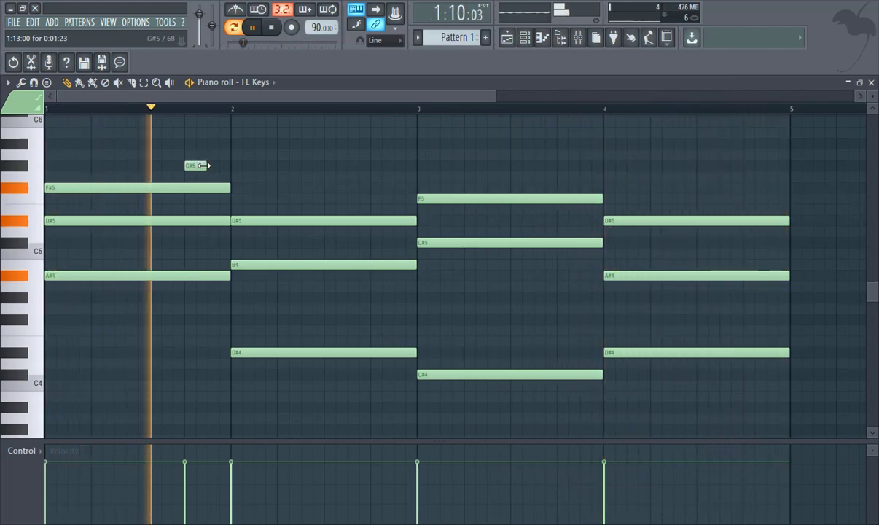
left_click_drag(197, 166, 197, 188)
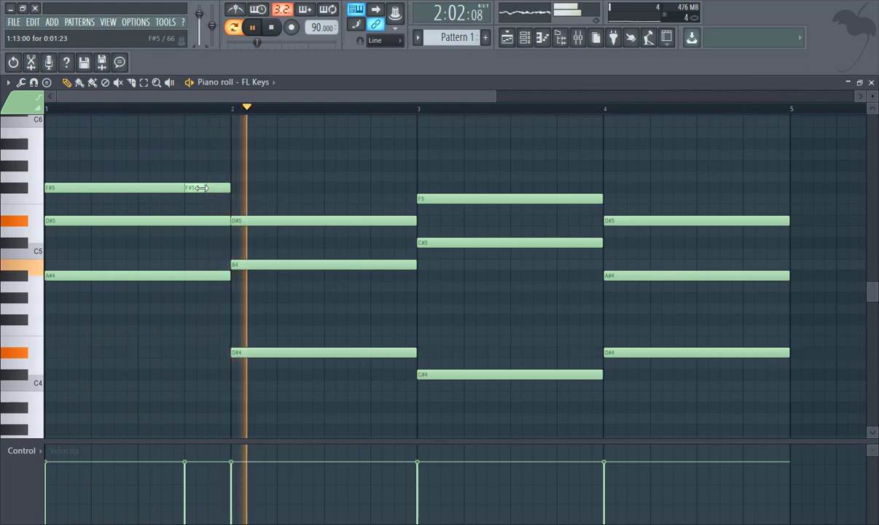
left_click_drag(204, 188, 193, 188)
key("space")
key("space")
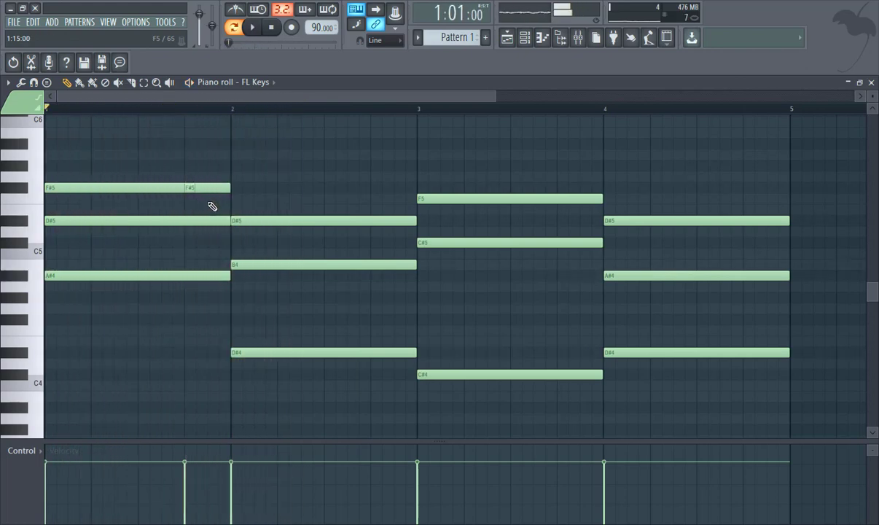
left_click(212, 209)
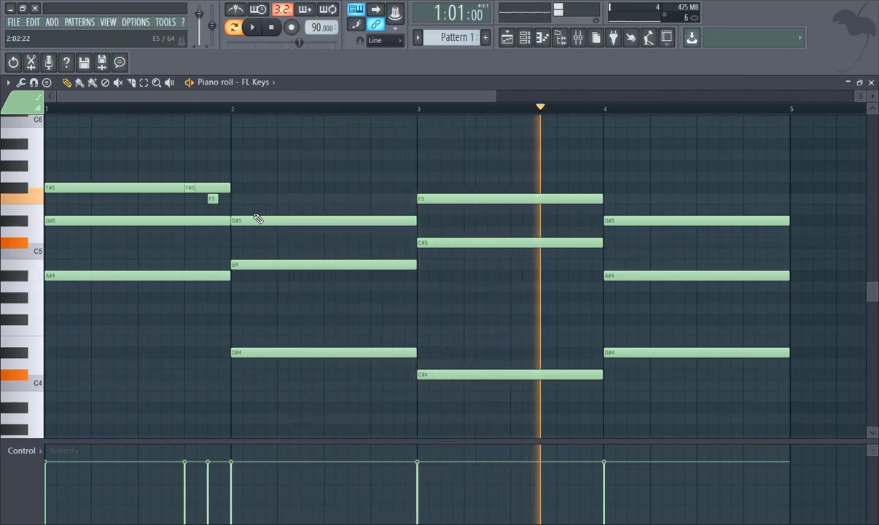
key("space")
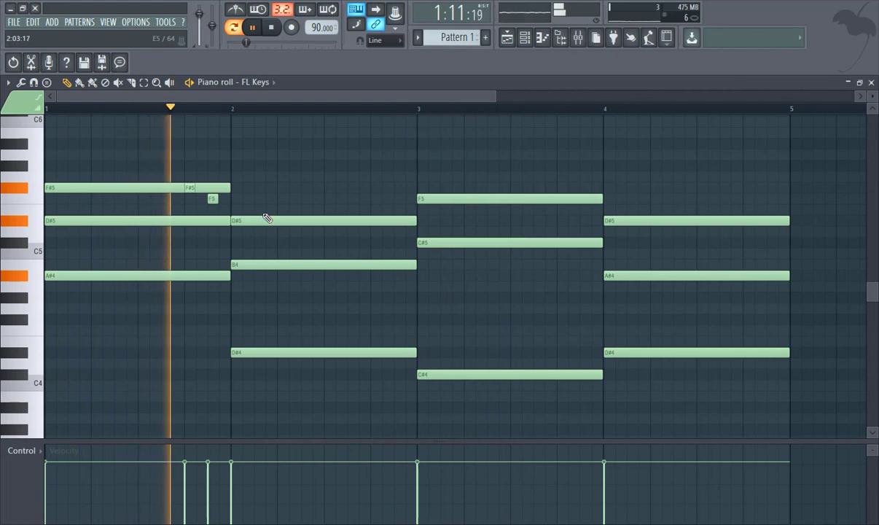
- Add one-step D#5 notes at steps 13 and 15 of bar 2, auditioning B4, C5 and C#5 for the second one
left_click(376, 209)
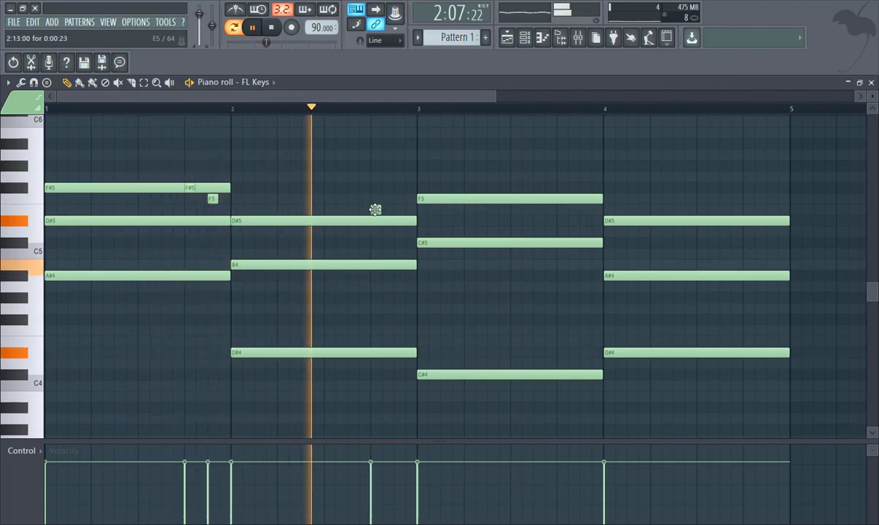
key("space")
key("space")
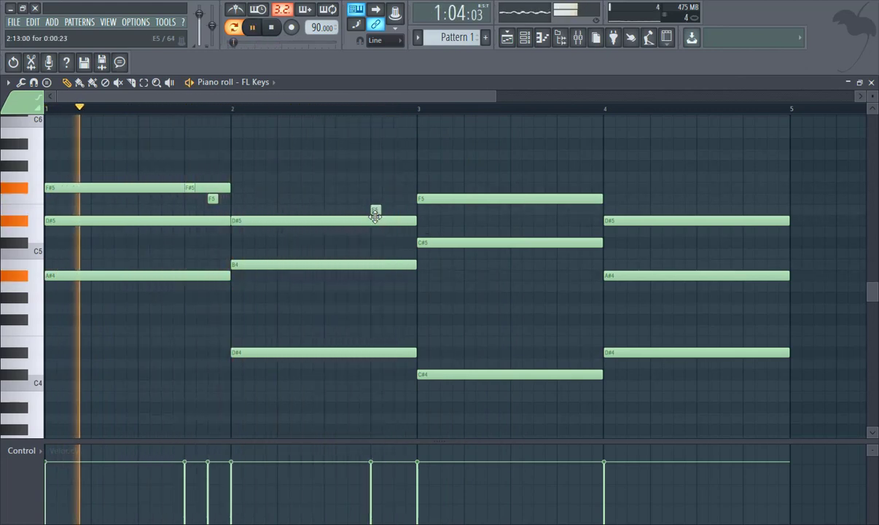
left_click(398, 254)
left_click_drag(396, 266, 397, 265)
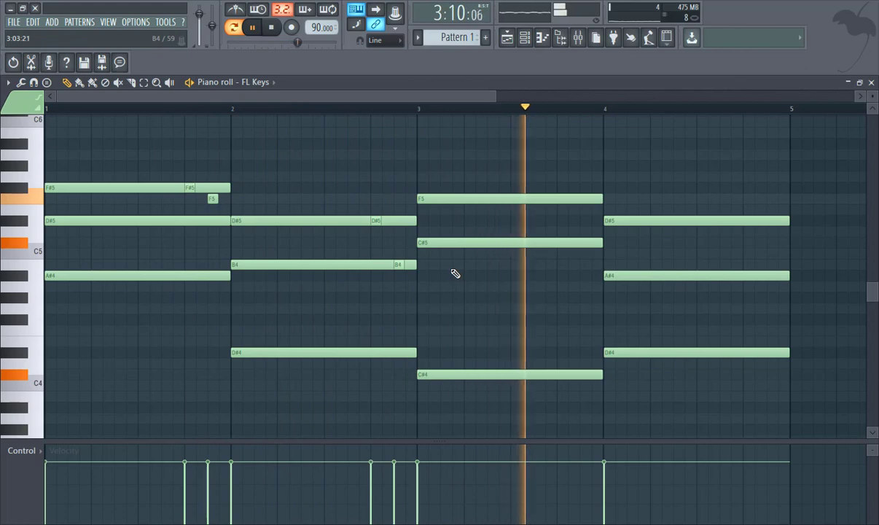
left_click(399, 253)
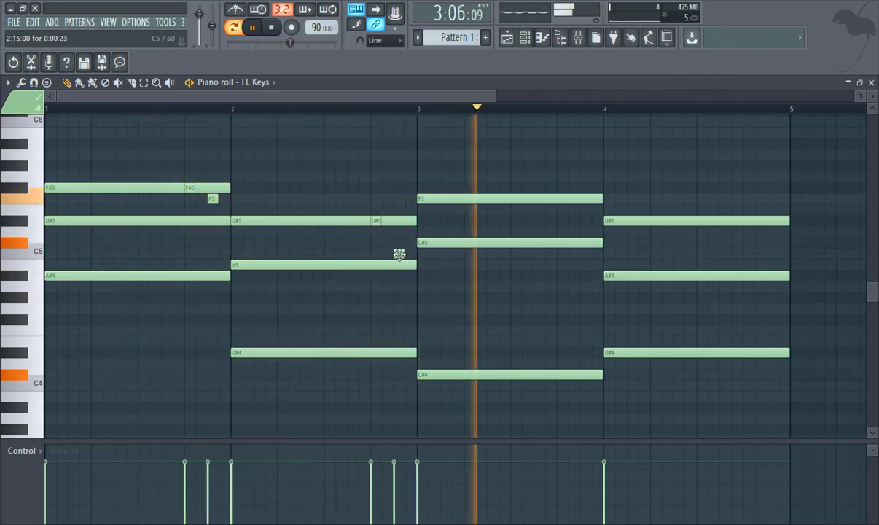
left_click_drag(399, 254, 401, 241)
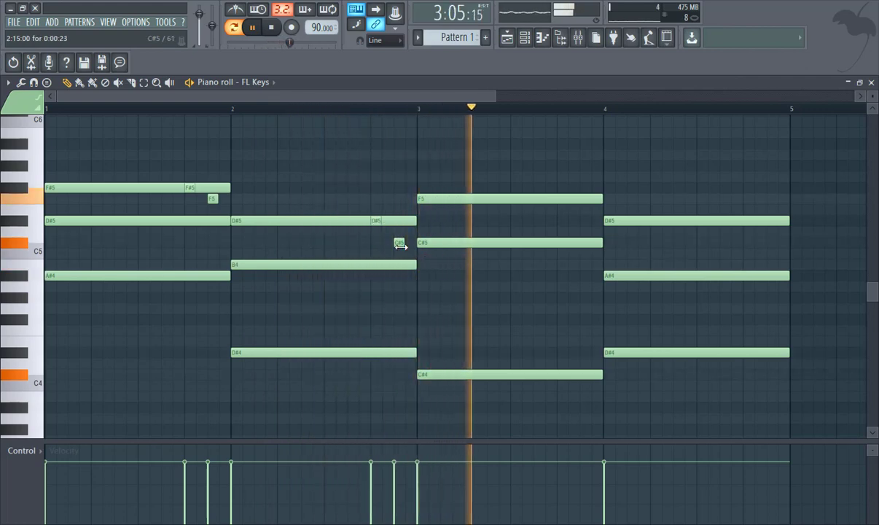
left_click_drag(398, 253, 401, 219)
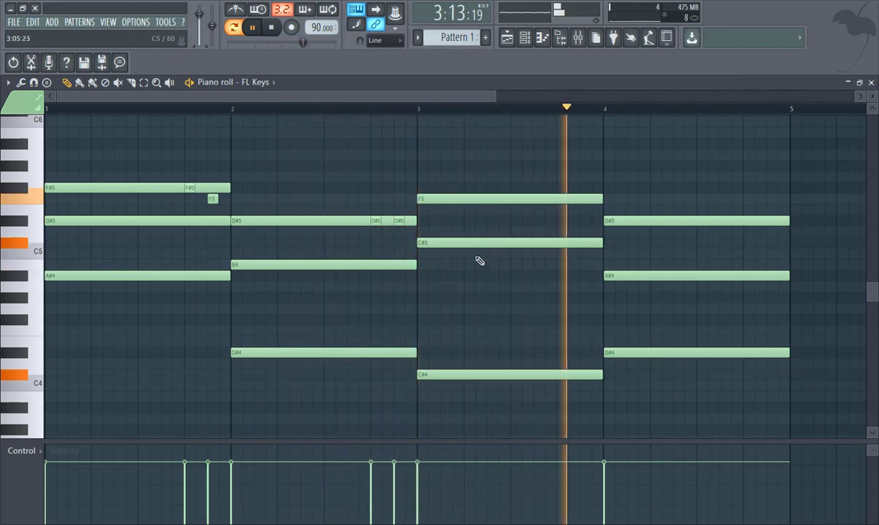
- Add bar 3 fill notes: a four-step F5 at step 9, a one-step D#5 at step 13 and a one-step C#5 at step 15
left_click(516, 188)
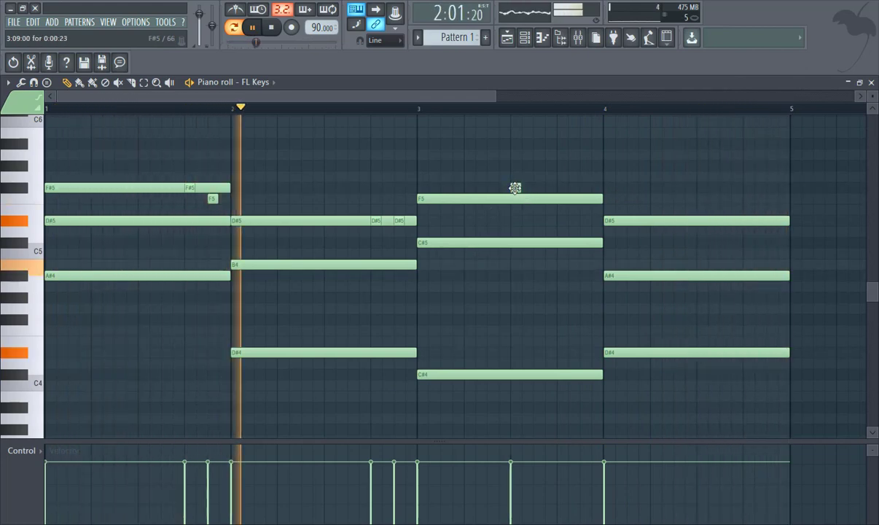
left_click_drag(516, 189, 516, 199)
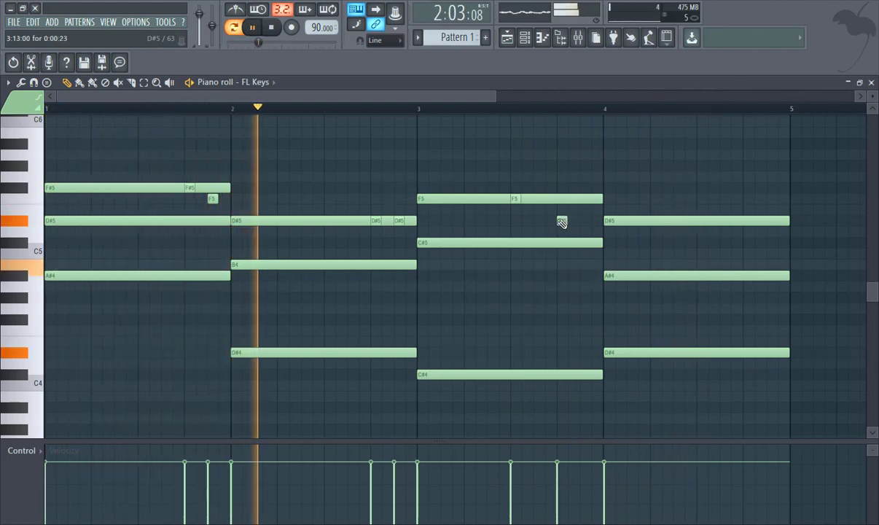
left_click(562, 220)
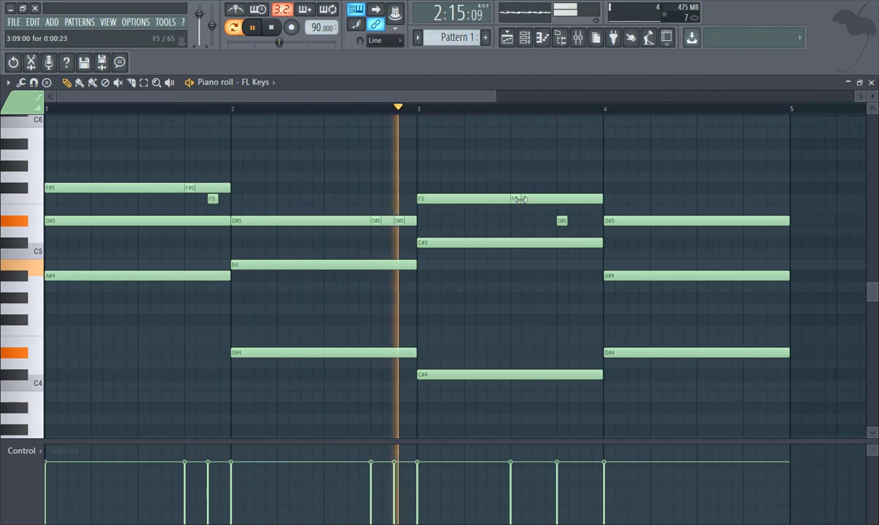
left_click(582, 232)
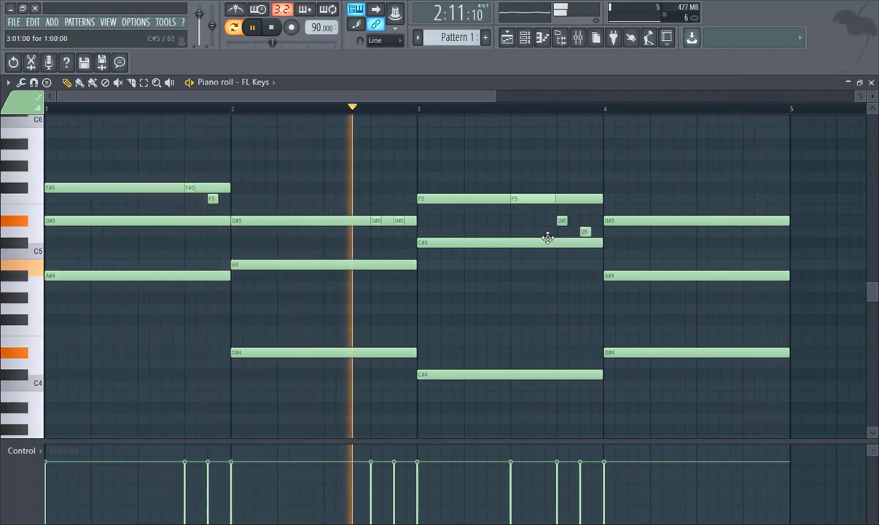
right_click(584, 231)
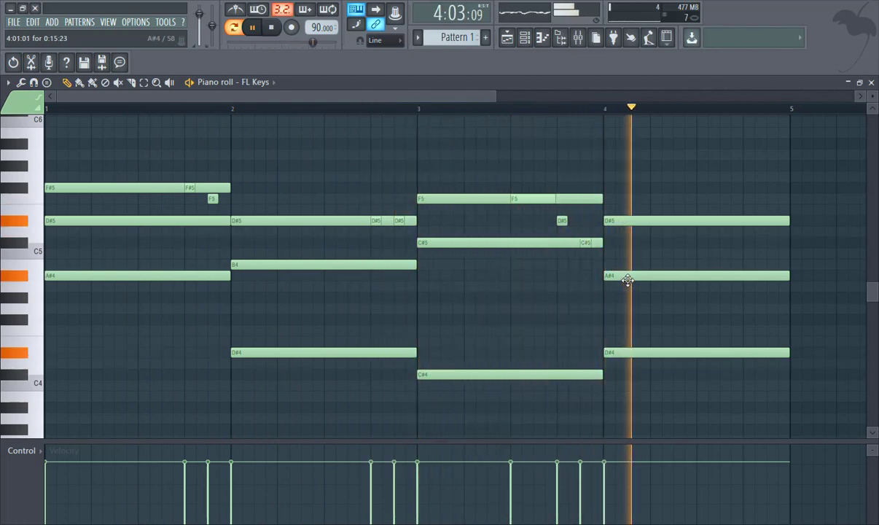
- Add bar 4 fill notes: a two-step D#5 at step 11, and one-step F#5 and F5 notes at steps 13 and 15
left_click(750, 220)
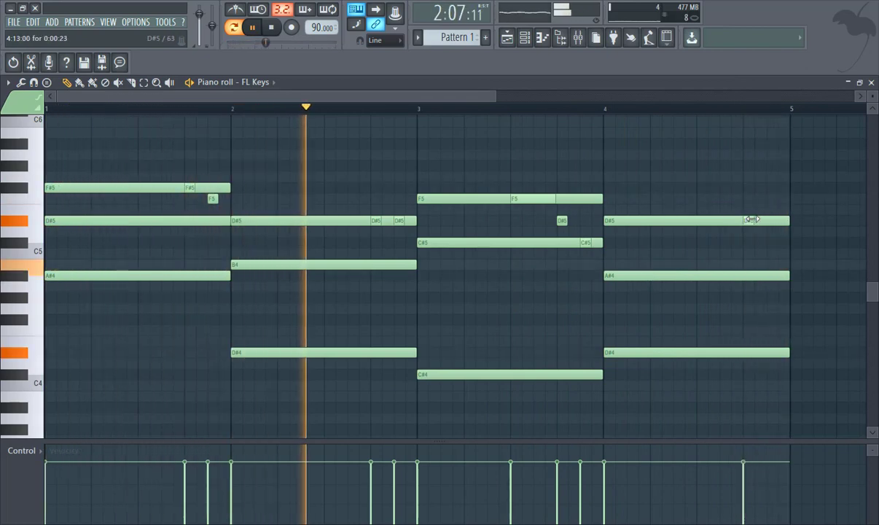
left_click_drag(752, 220, 759, 220)
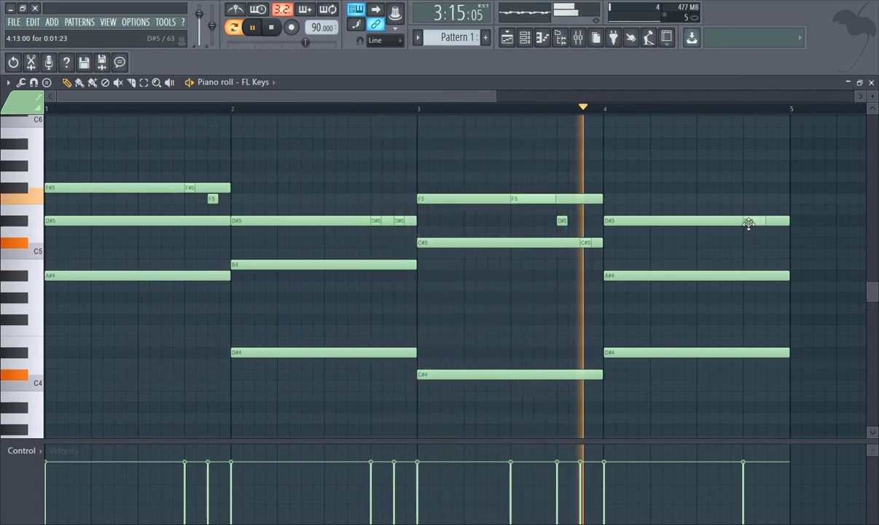
left_click_drag(752, 223, 732, 225)
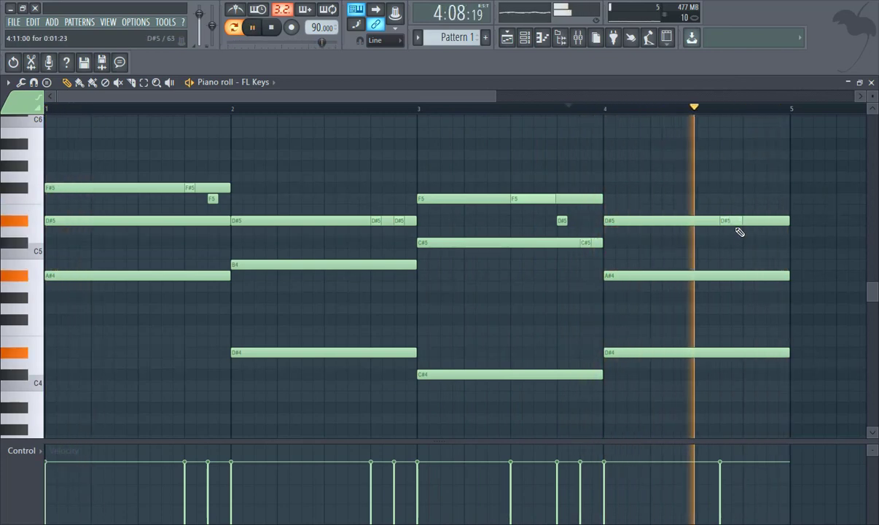
left_click(746, 188)
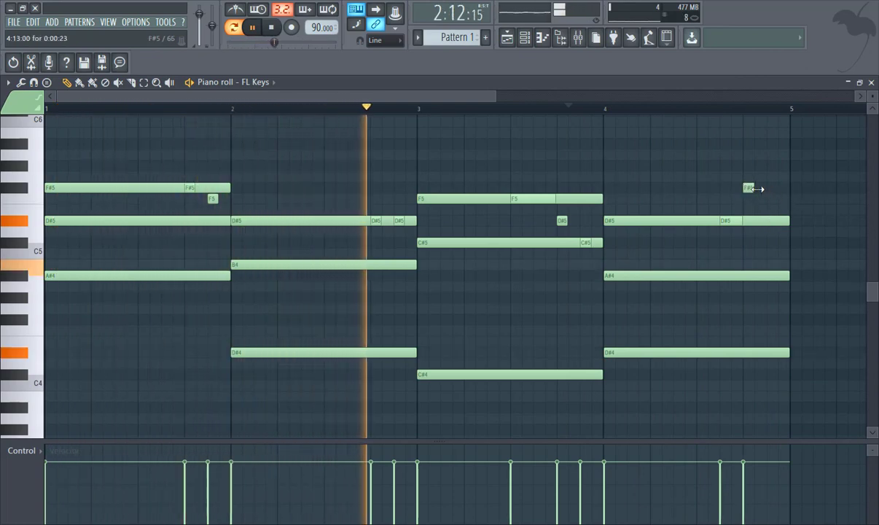
left_click(769, 198)
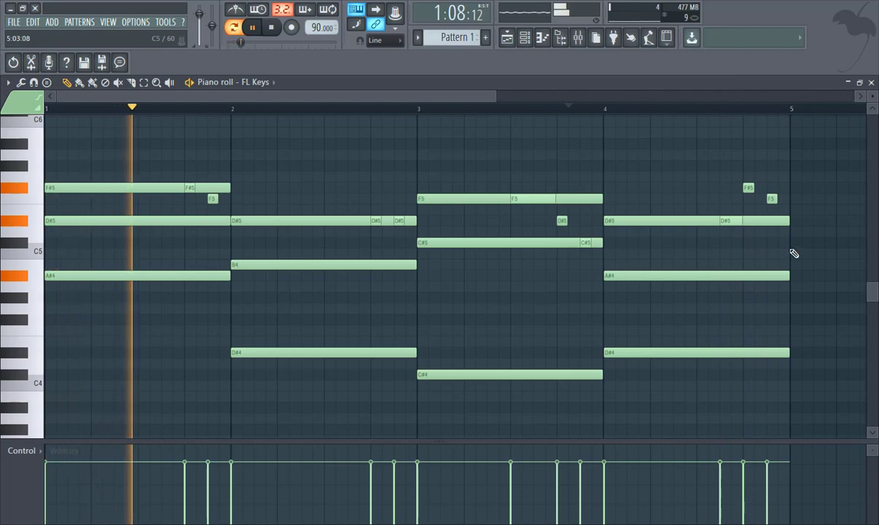
- Try G#4, B4 and A4 in place of bar 1's A#4 chord note, and a full-bar C#4 beneath the chord
left_click_drag(119, 276, 114, 298)
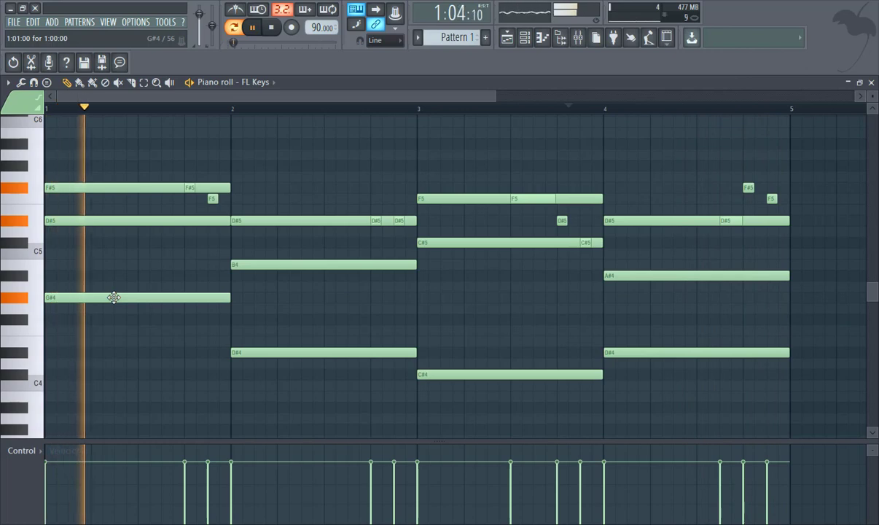
left_click_drag(113, 293, 112, 263)
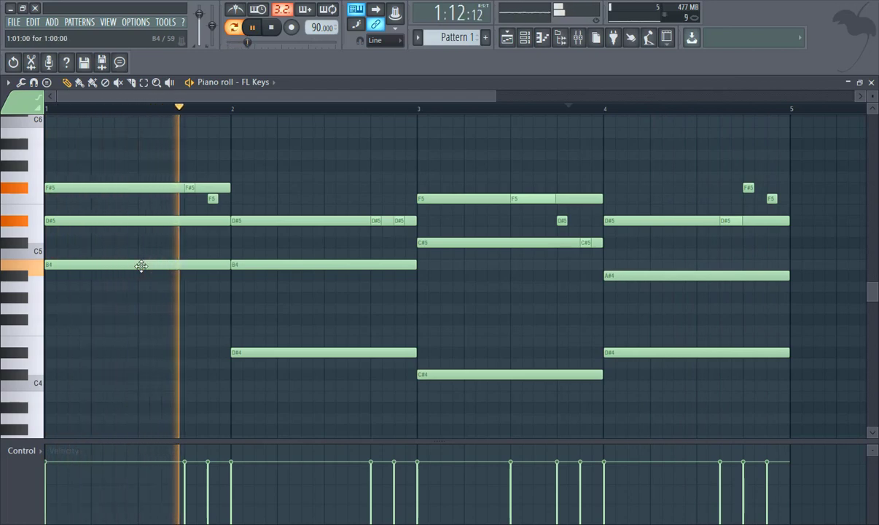
left_click_drag(141, 265, 136, 288)
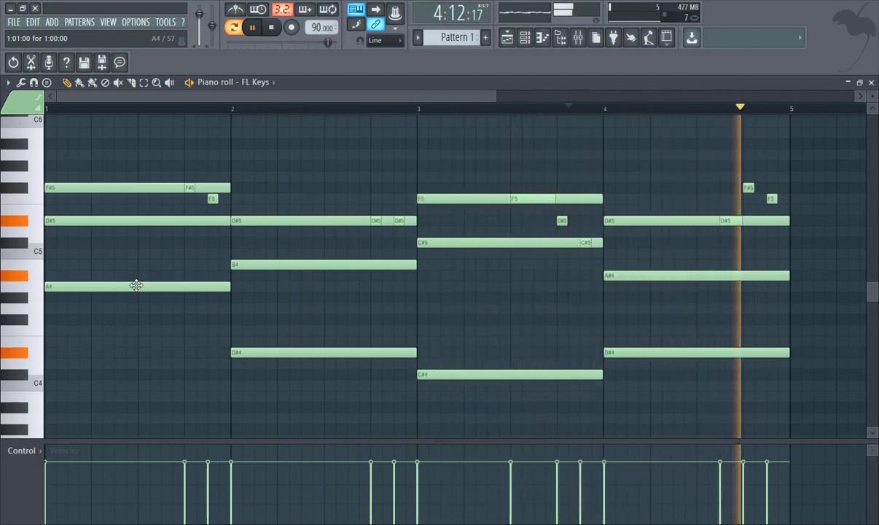
left_click_drag(136, 285, 136, 271)
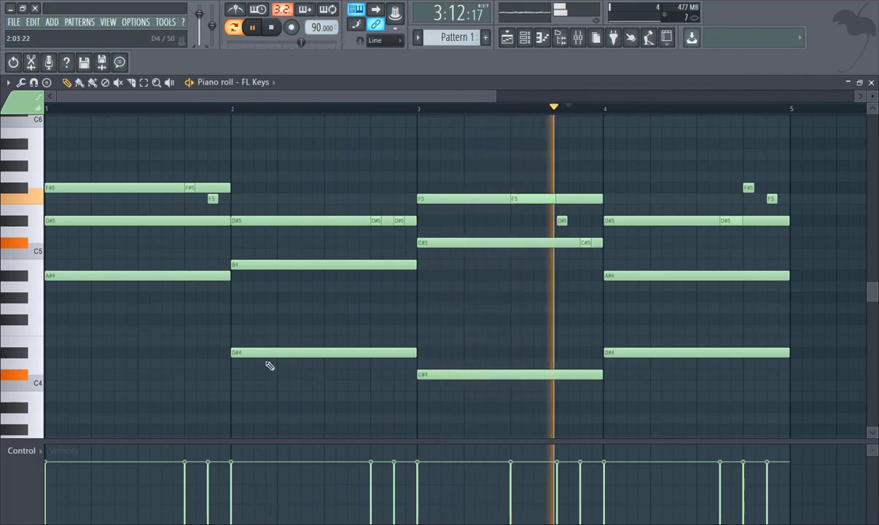
left_click(51, 375)
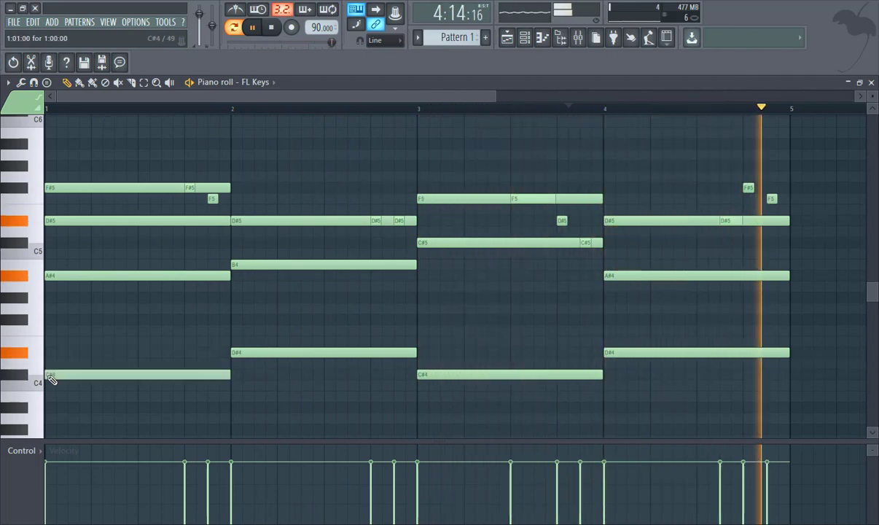
right_click(106, 378)
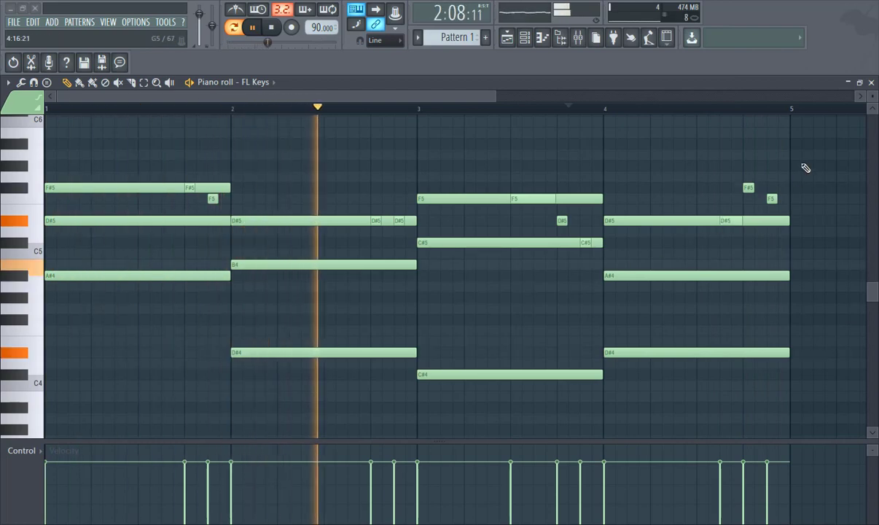
- Add a second FL Keys channel to the channel rack and open its piano roll
left_click(872, 83)
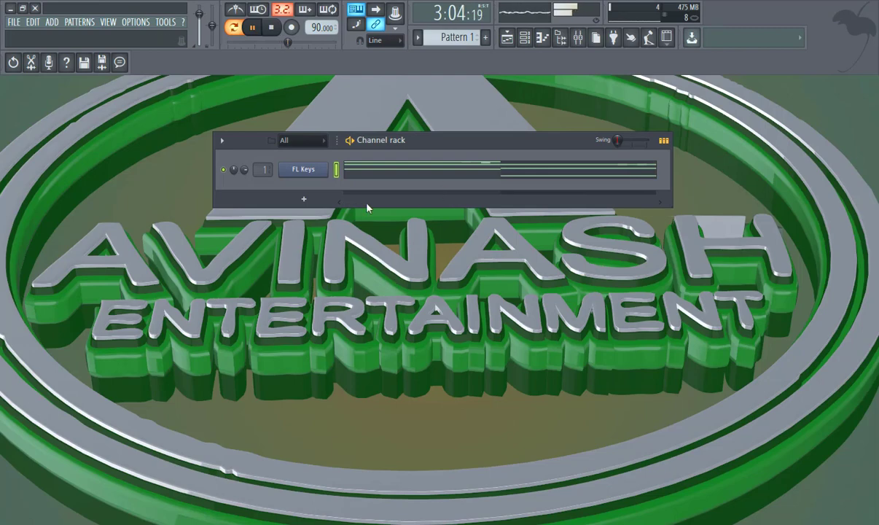
left_click(304, 200)
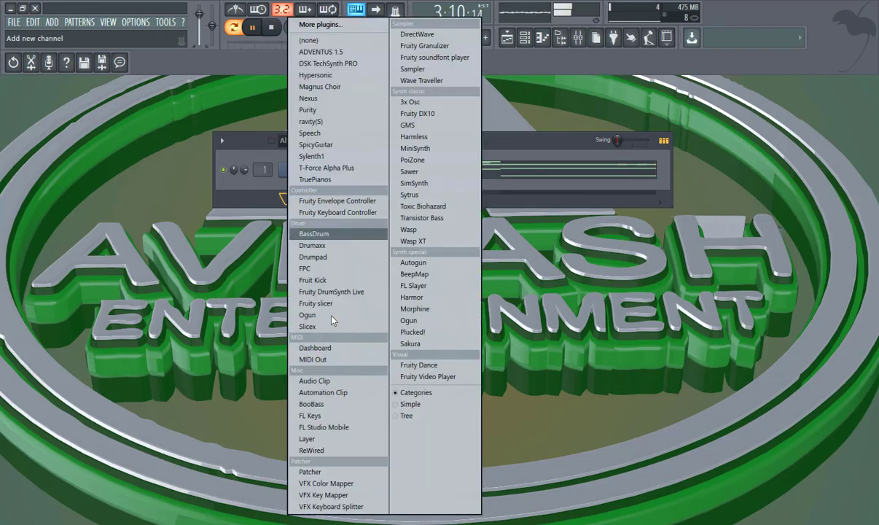
left_click(330, 416)
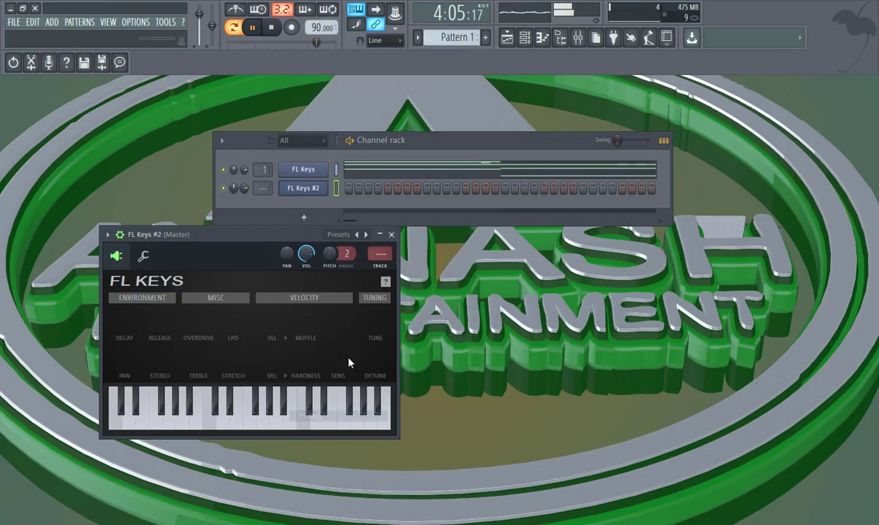
left_click(391, 235)
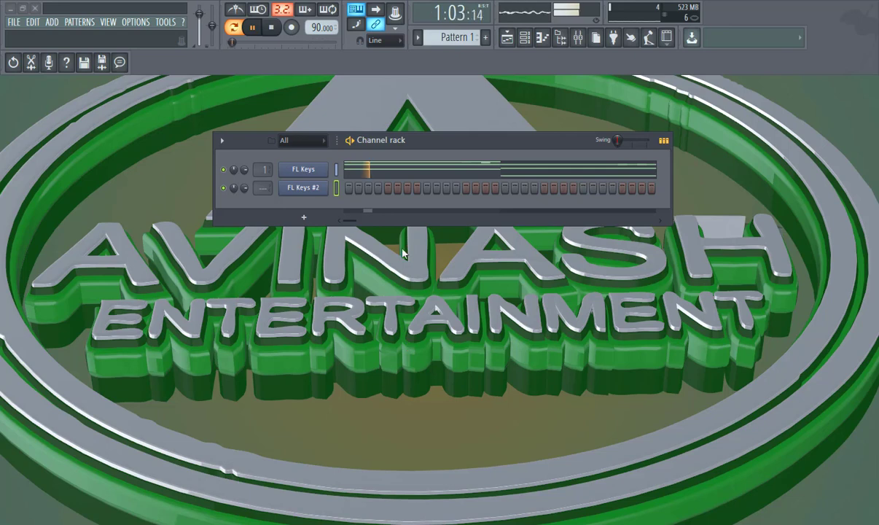
right_click(323, 196)
left_click(343, 179)
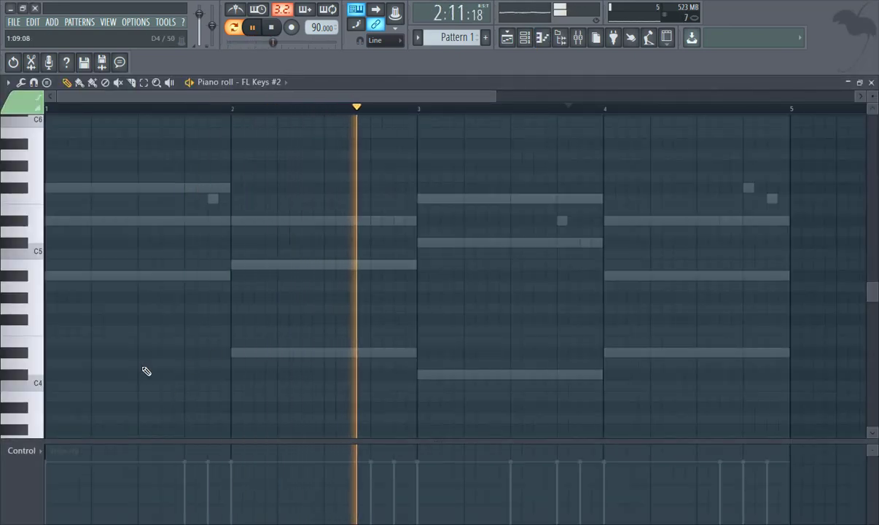
- Audition F#5 and draw three consecutive two-step D#5 notes from the start of bar 1
left_click(29, 188)
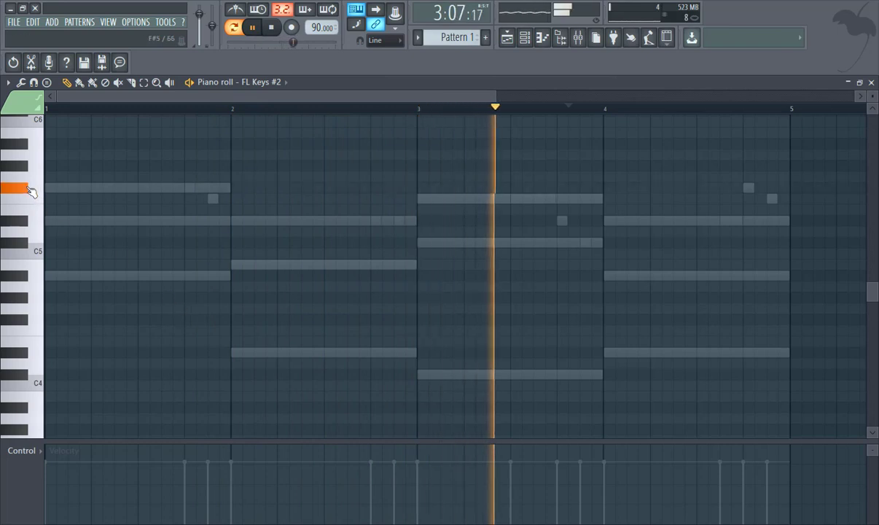
left_click(29, 190)
left_click(29, 189)
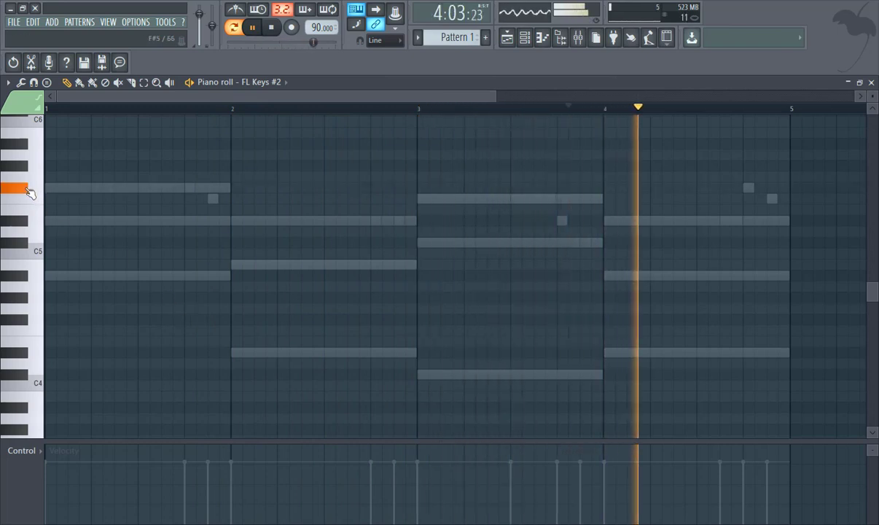
left_click(48, 220)
left_click_drag(231, 221, 49, 221)
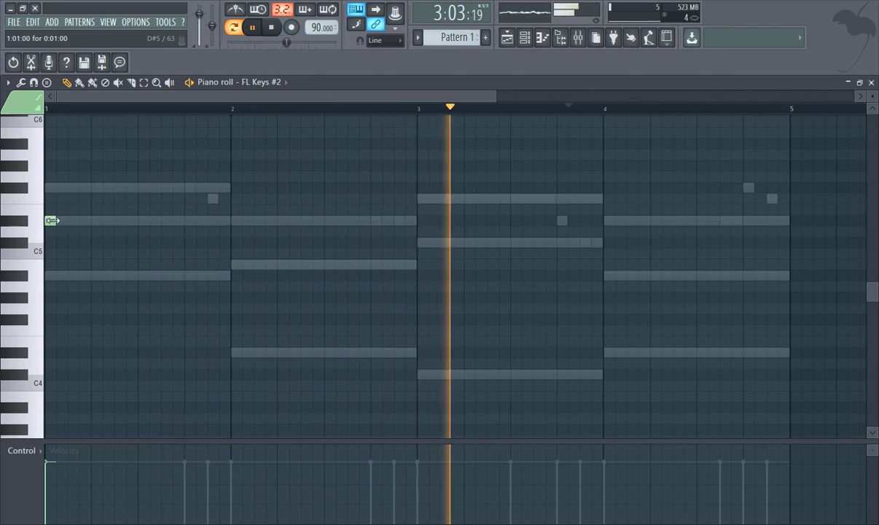
left_click_drag(52, 220, 62, 220)
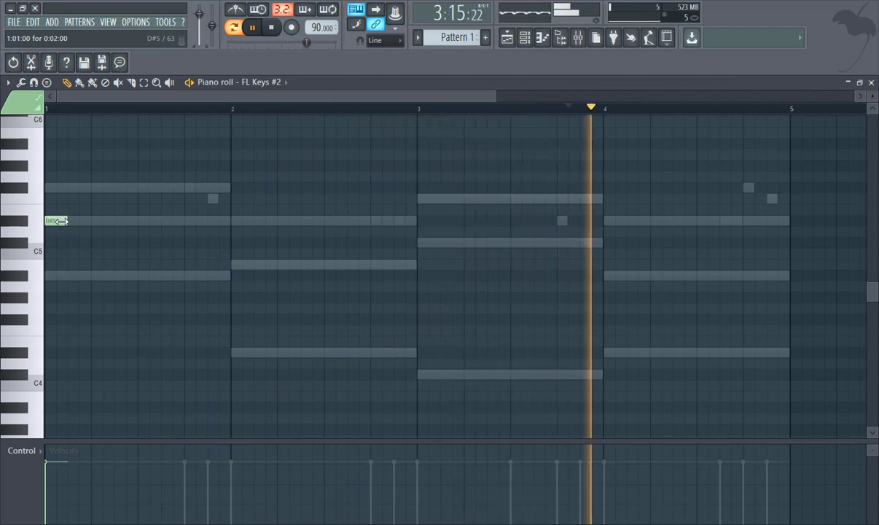
left_click(73, 220)
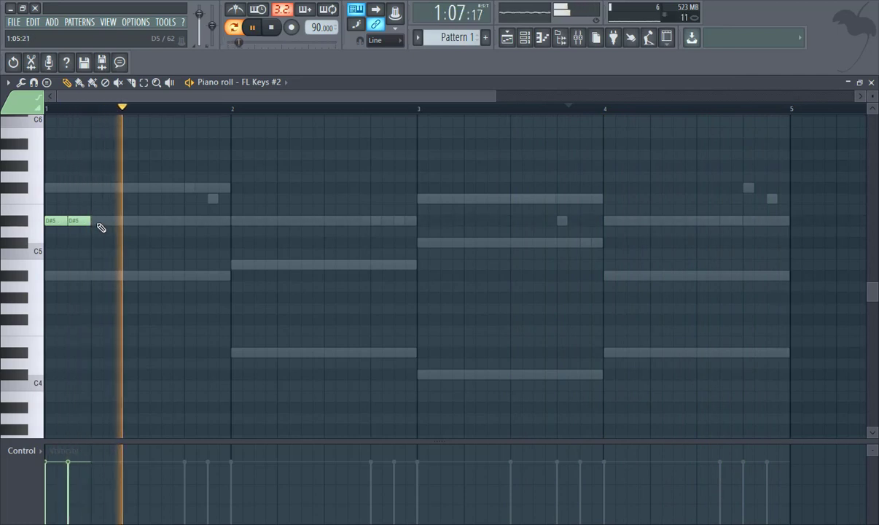
left_click(99, 221)
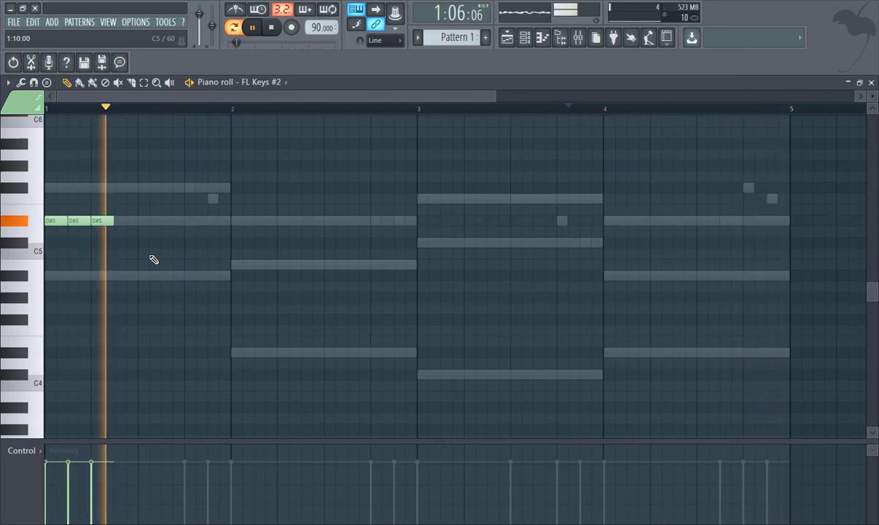
- Audition D#5, F#5 and A#5, and place two-step A#5 notes at steps 7 and 9 of bar 1, moved up from G#5
left_click(31, 223)
left_click(28, 188)
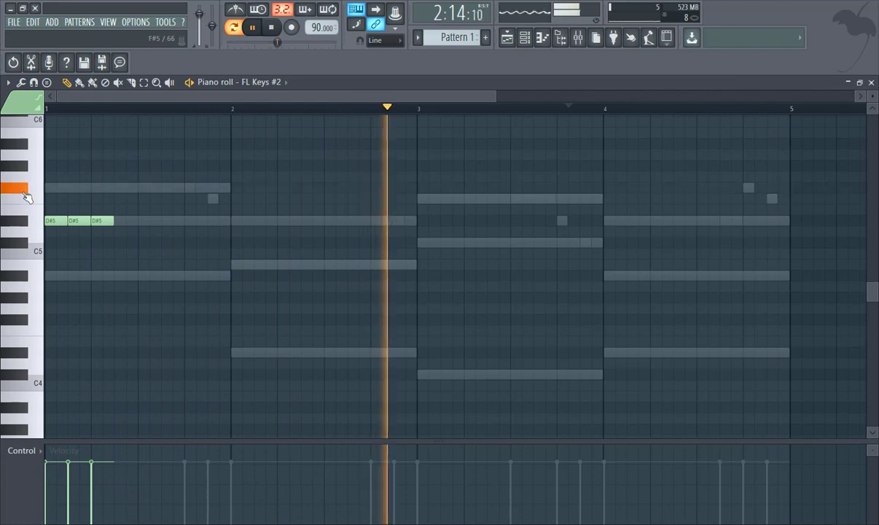
left_click(29, 151)
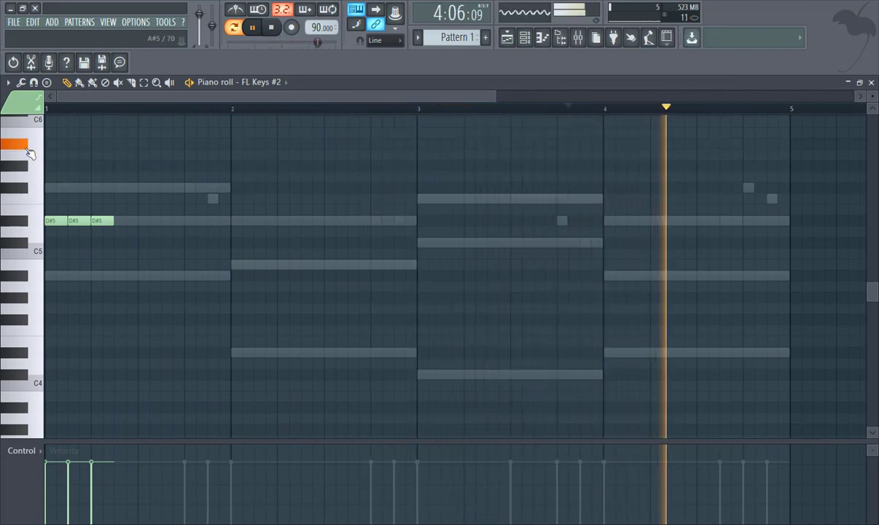
left_click(124, 167)
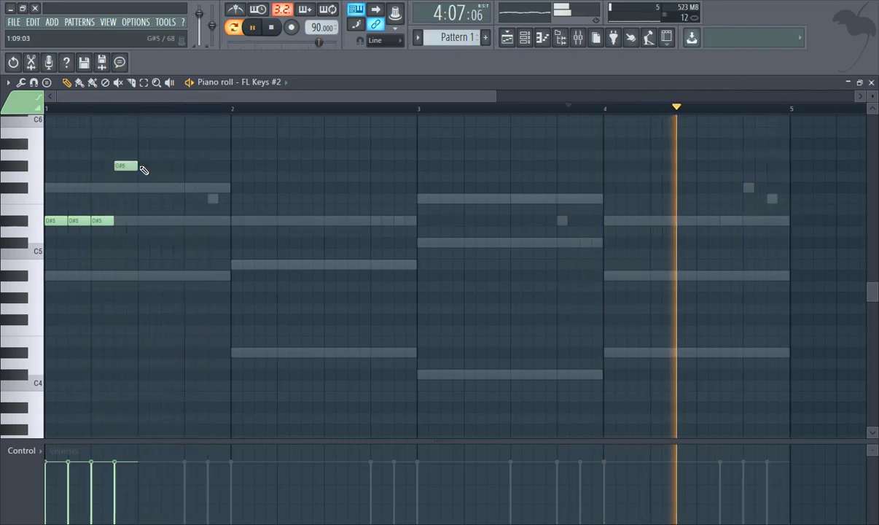
left_click(142, 165)
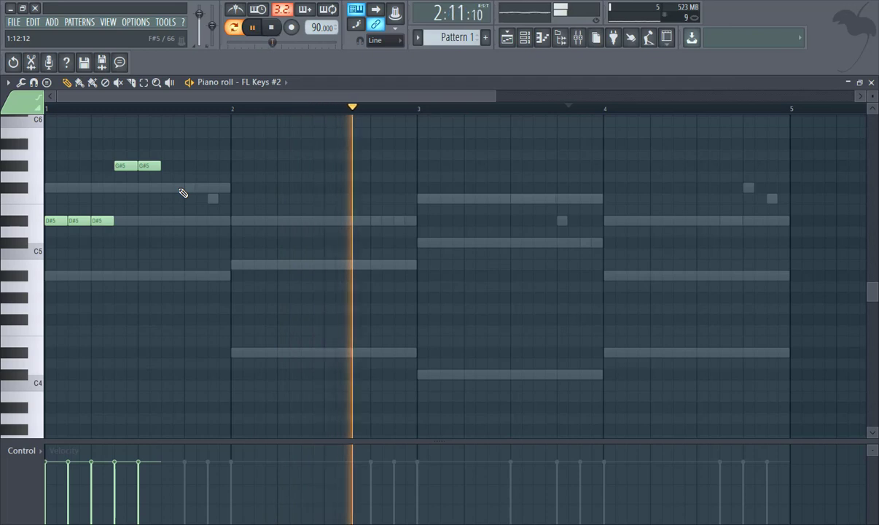
left_click_drag(183, 193, 127, 140)
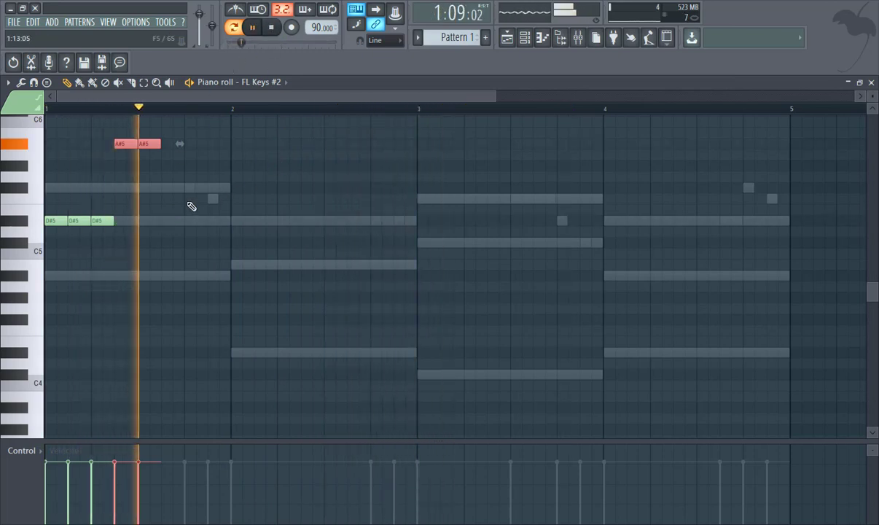
key("space")
- Place two-step D#5 notes at steps 11 and 13 of bar 1, trying F#5 for the first one
left_click(166, 188)
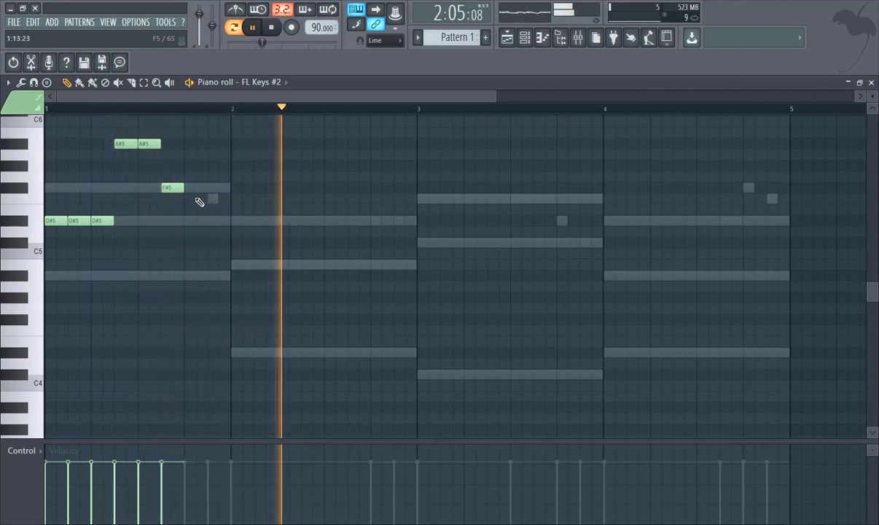
left_click_drag(169, 188, 168, 223)
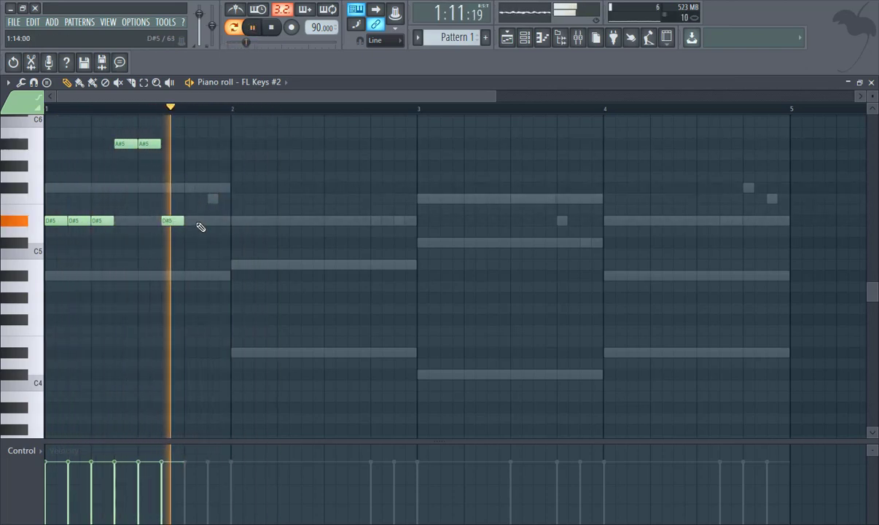
left_click(192, 223)
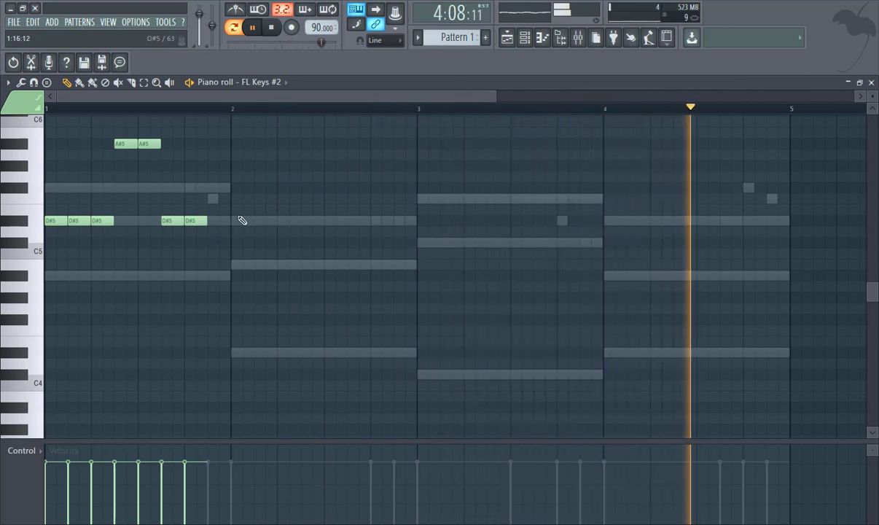
- Transpose the melody notes up one octave and place a two-step C#6 note at step 15 of bar 1
left_click(10, 83)
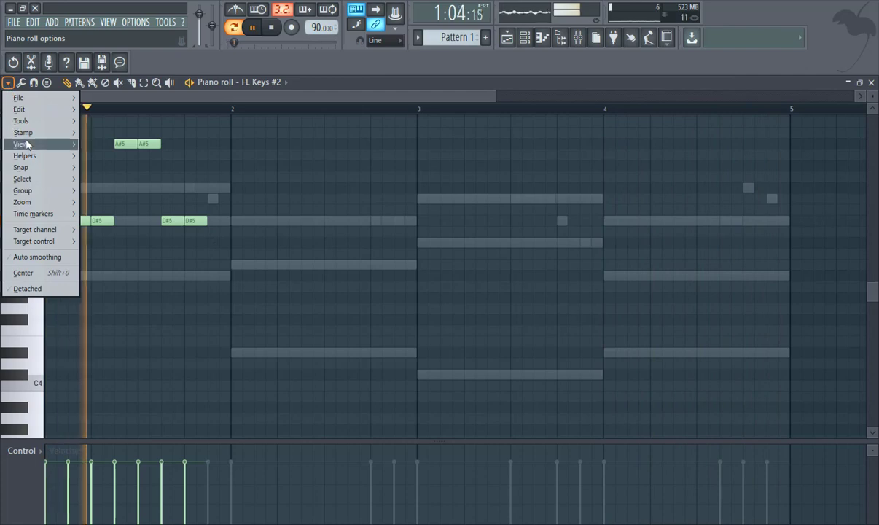
mouse_move(60, 113)
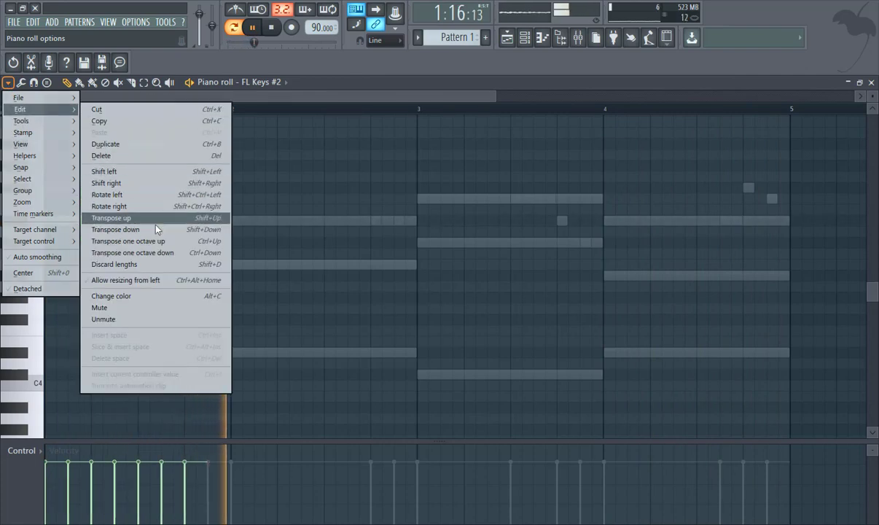
left_click(174, 242)
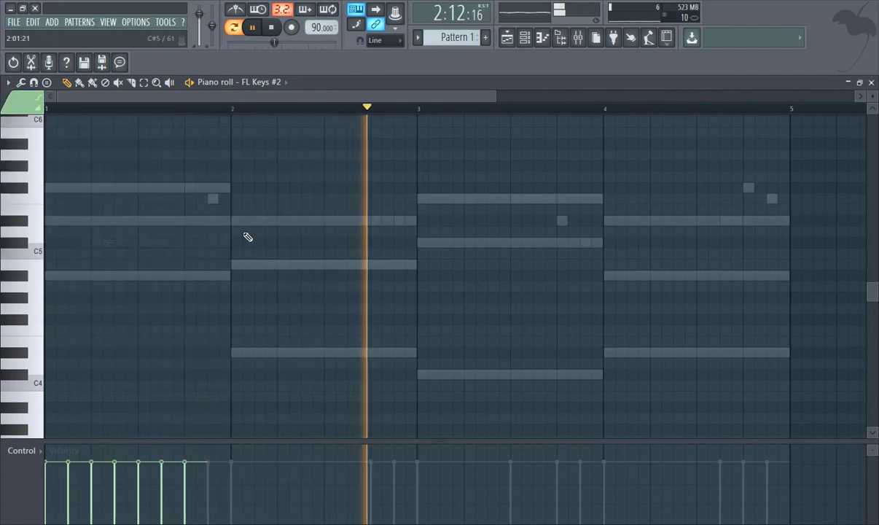
scroll(247, 235, "up", 3)
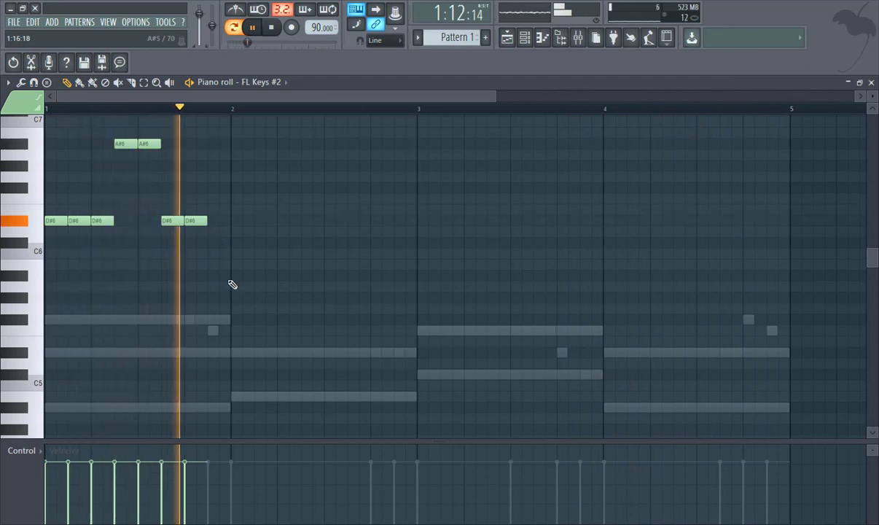
left_click(209, 243)
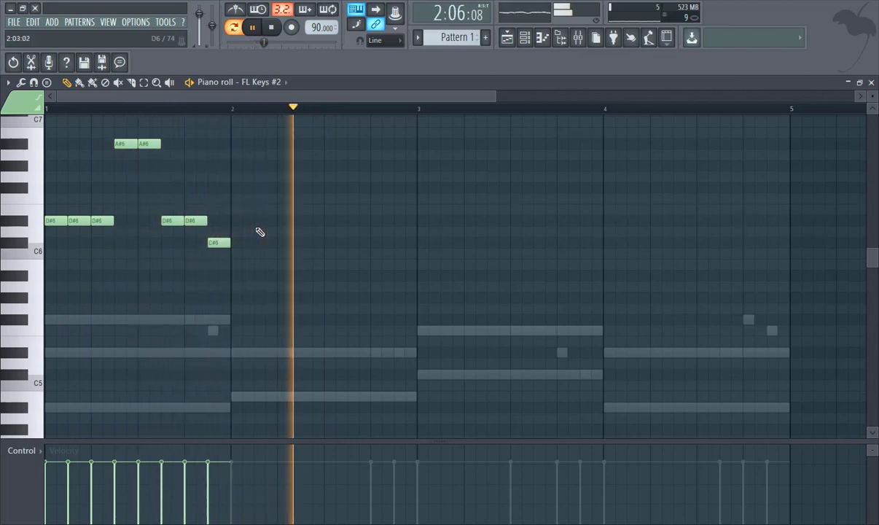
- Place two-step B6 notes at steps 1 and 3 of bar 2, trying A#6 for the first, and A#6 notes at steps 5 and 7
left_click(241, 145)
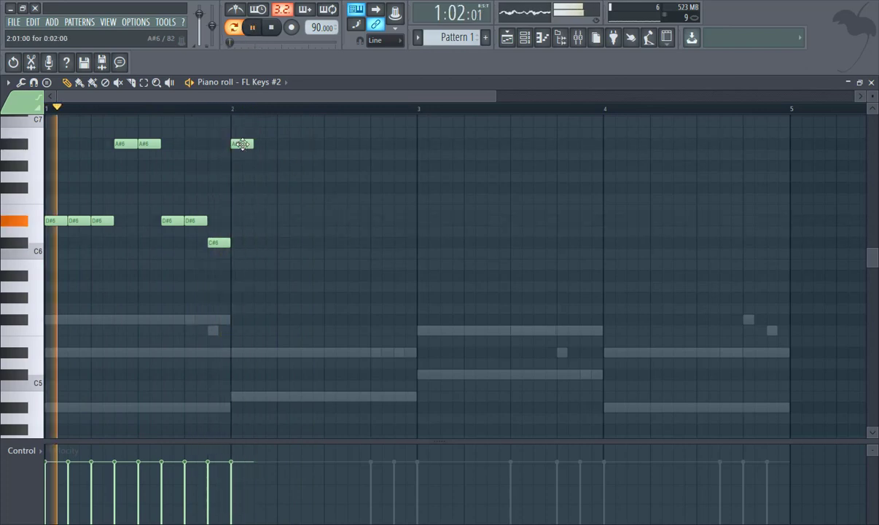
scroll(299, 168, "up", 2)
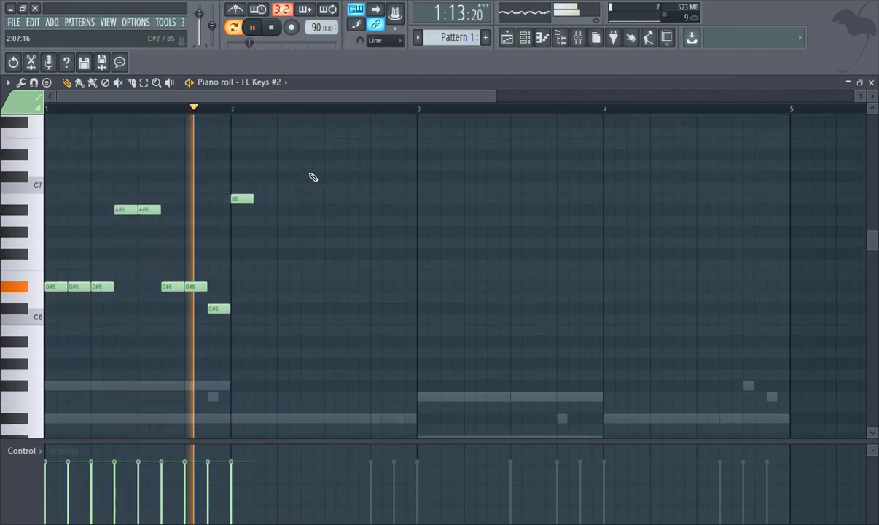
left_click(264, 200)
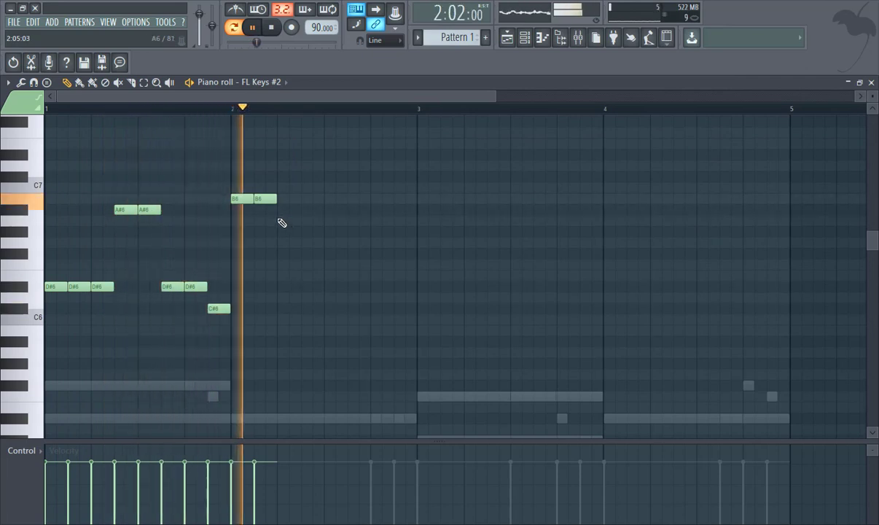
left_click(290, 210)
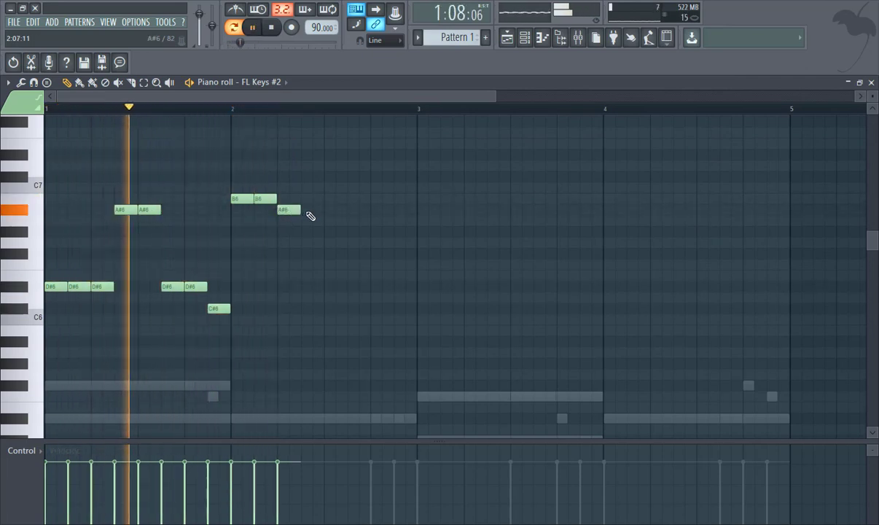
left_click(309, 211)
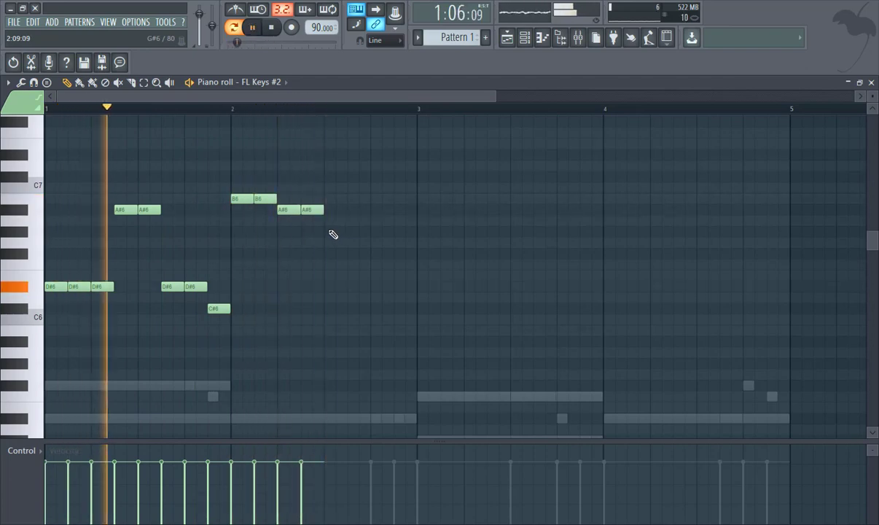
- Complete bar 2 with two-step notes: G#6 at steps 9 and 11, F#6 at step 13, and overlapping G#6 notes at steps 15 and 16
left_click(334, 232)
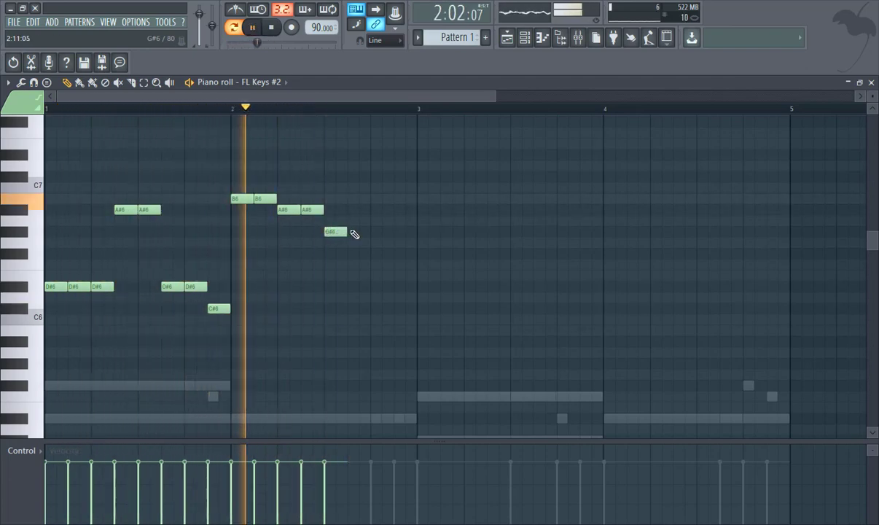
left_click(356, 232)
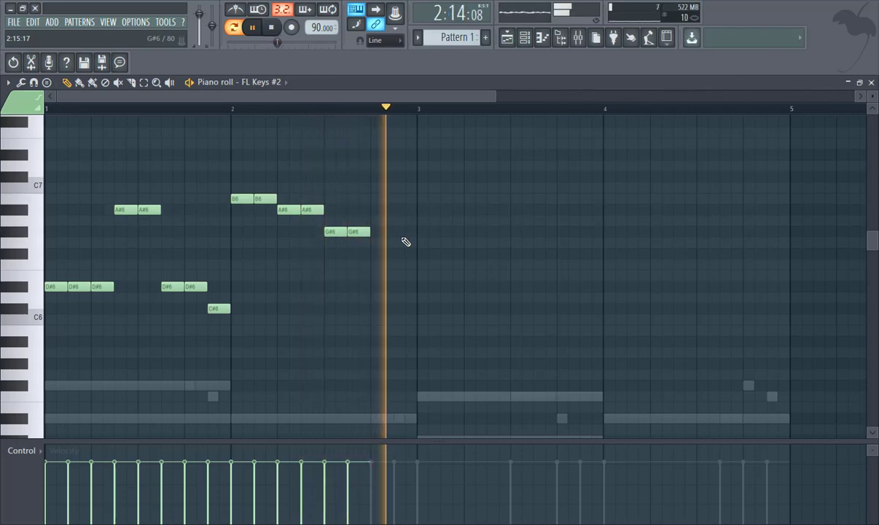
left_click(373, 255)
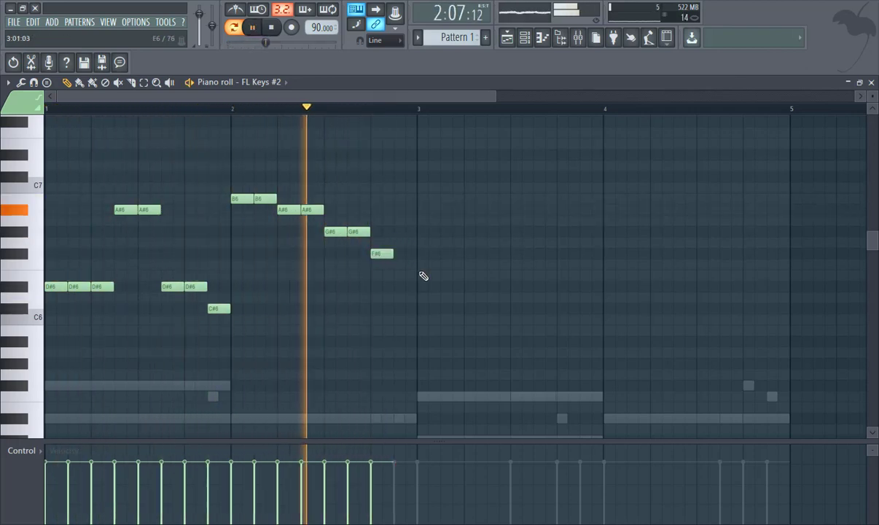
left_click(397, 233)
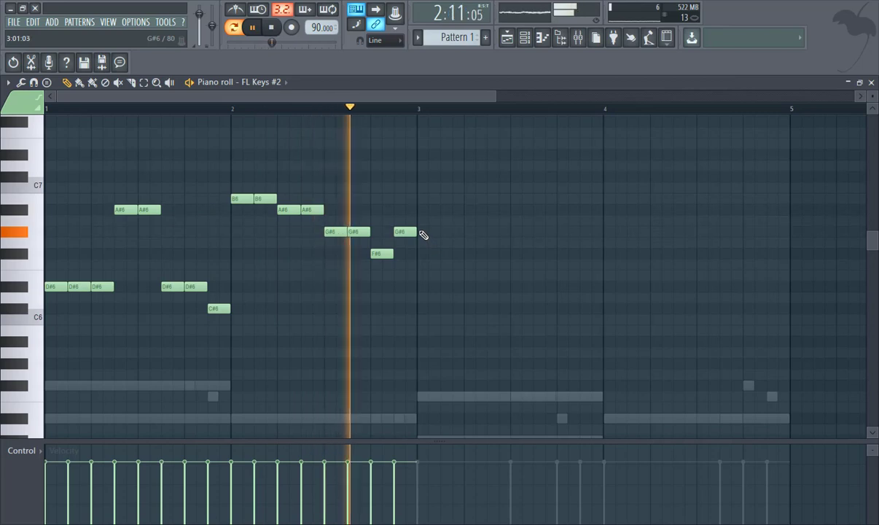
left_click(421, 232)
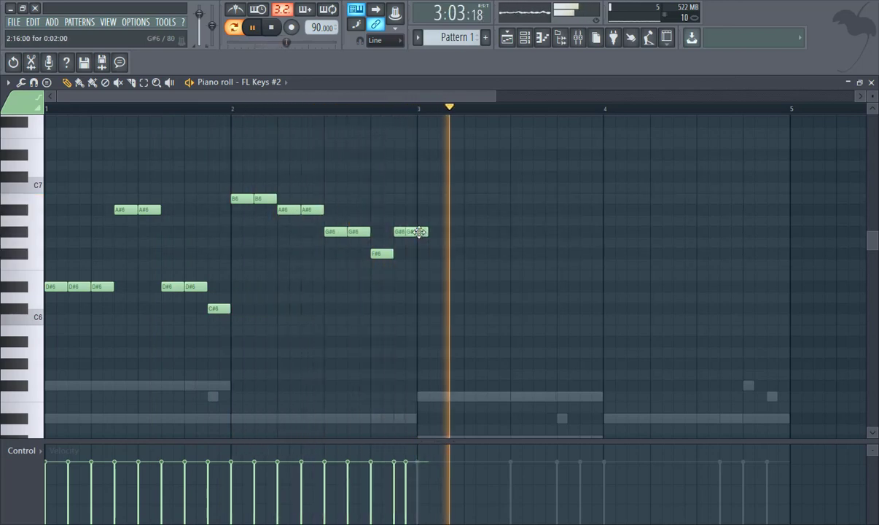
- Place two-step A#6 notes at steps 1 and 3 of bar 3 and G#6 notes at steps 5 and 7, restarting playback to check
left_click(421, 211)
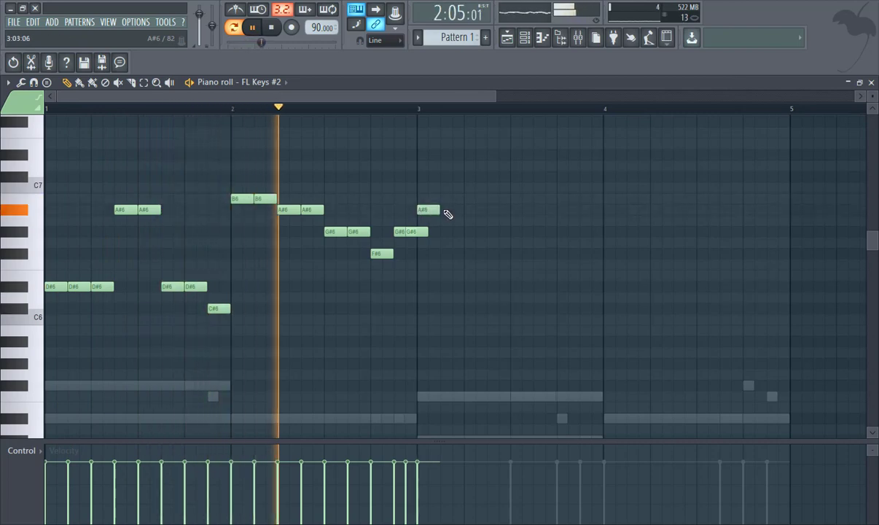
left_click(449, 211)
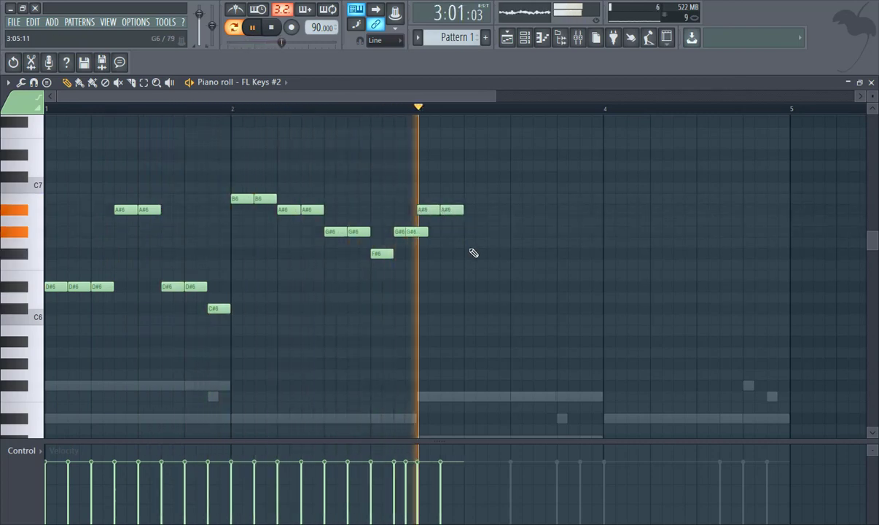
key("space")
key("space")
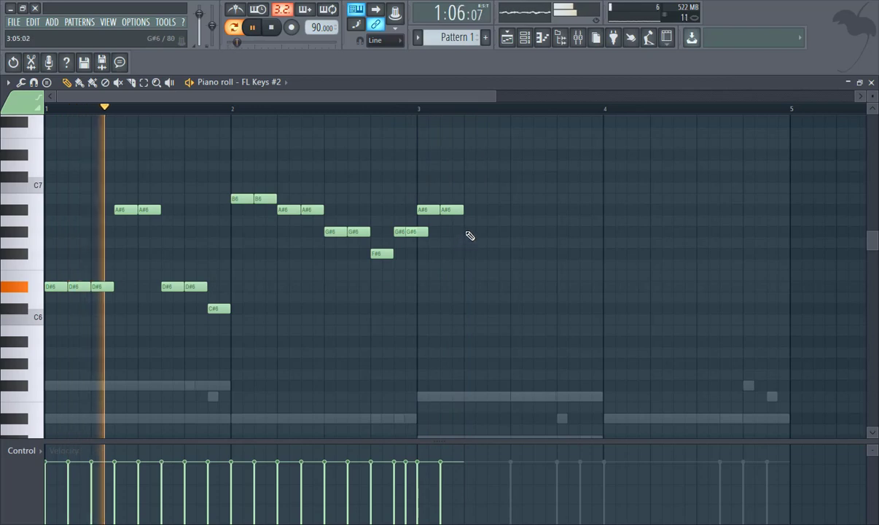
left_click(468, 233)
left_click(494, 232)
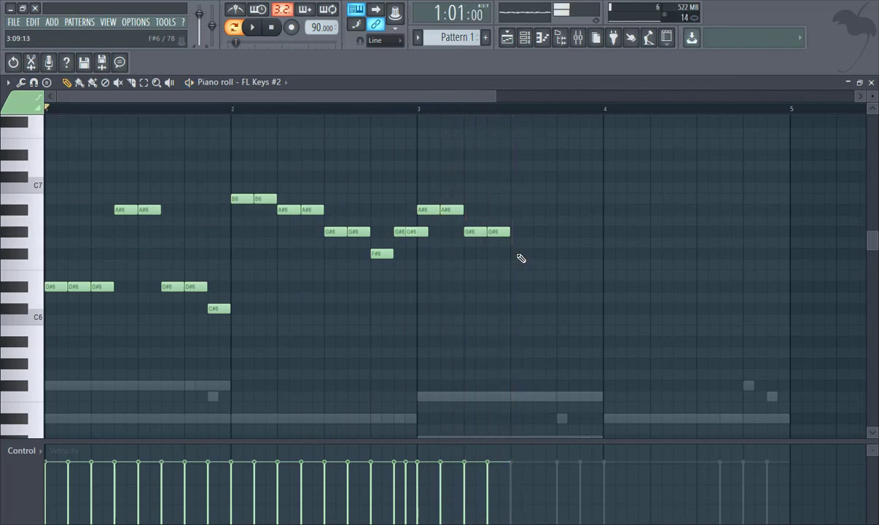
- Add a descending run of two-step notes in bar 3: F#6 at step 9, F6 at 11, D#6 at 13 and C#6 at 15
left_click(515, 255)
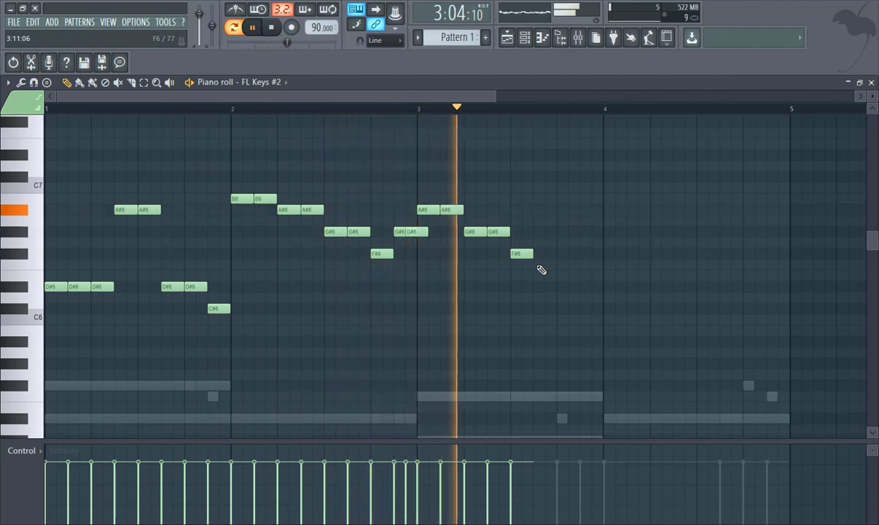
left_click(536, 266)
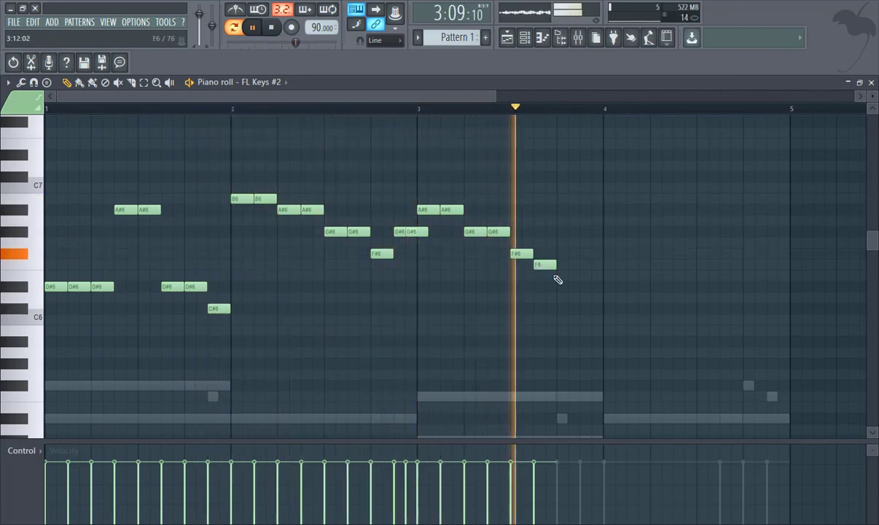
left_click(561, 285)
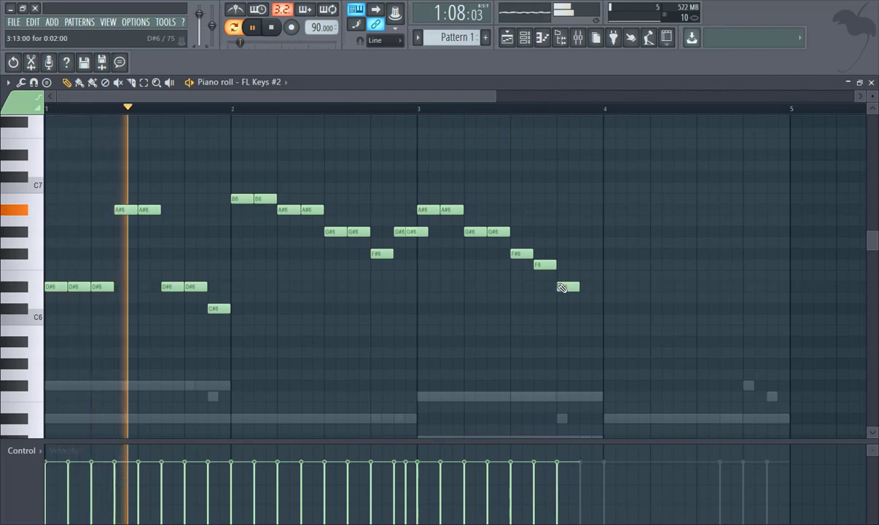
left_click(589, 308)
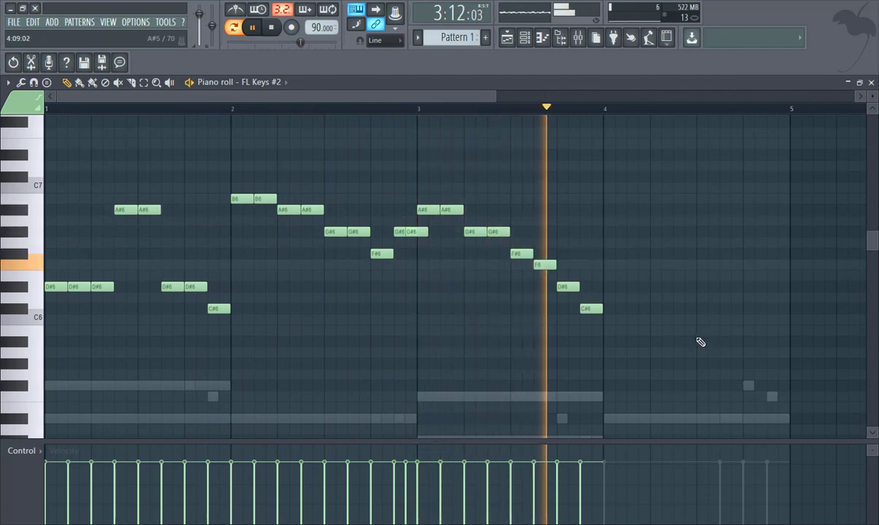
key("space")
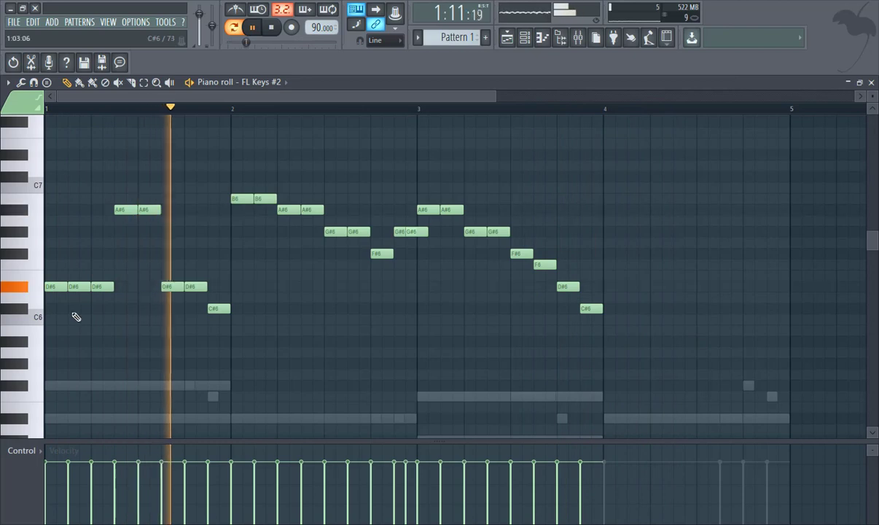
- Place two-step D#6 notes at steps 1, 3 and 5 of bar 4, and A#6 notes at steps 7 and 9, trying G#6 first
left_click(616, 286)
left_click(638, 286)
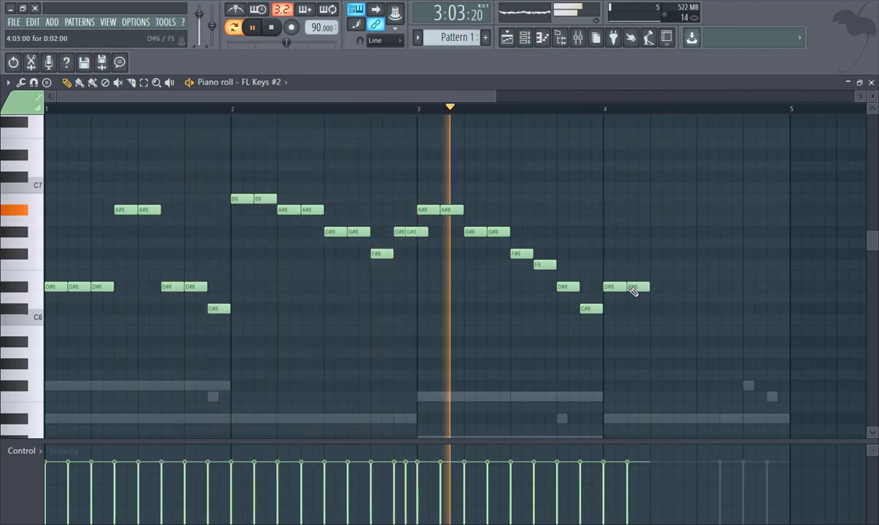
left_click(656, 287)
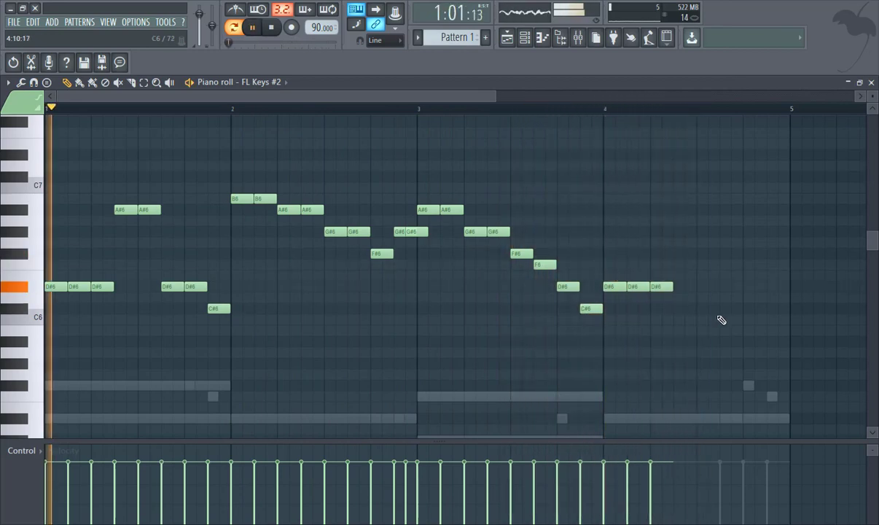
left_click(685, 231)
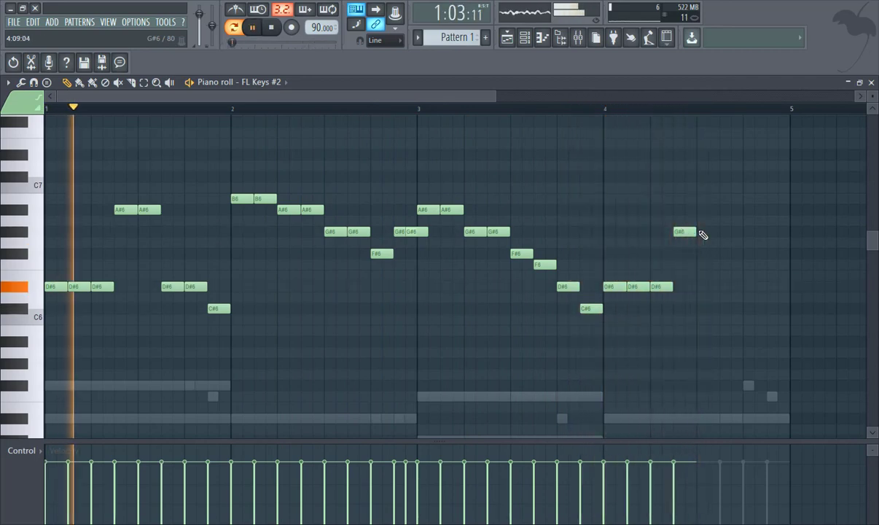
left_click_drag(688, 231, 688, 208)
left_click(700, 210)
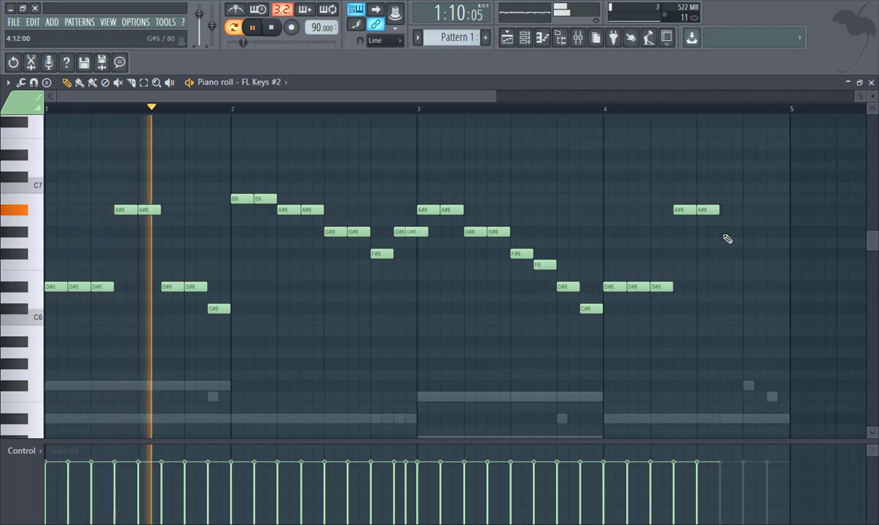
- Set playback to start at step 11 of bar 3 and place two-step F6 notes at steps 11 and 13 of bar 4, trying G6 first
left_click(535, 108)
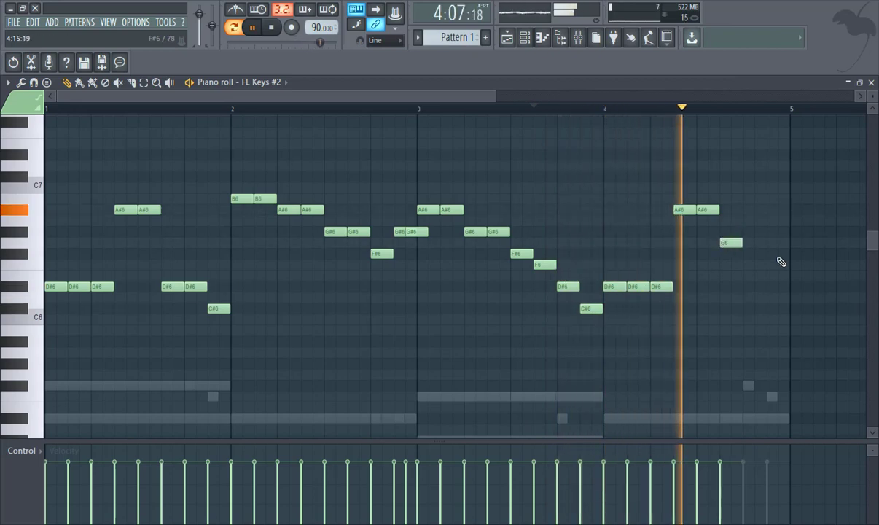
left_click(730, 242)
left_click_drag(734, 246, 731, 268)
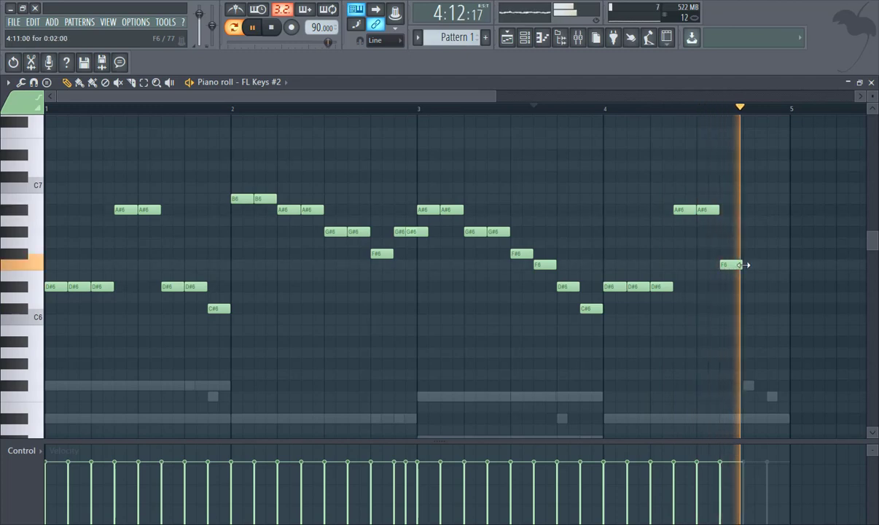
left_click_drag(743, 265, 749, 264)
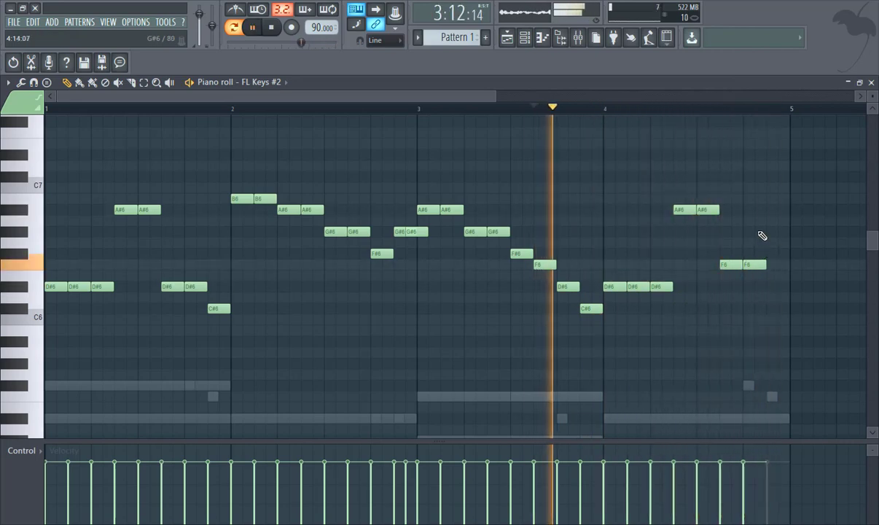
- End bar 4 with two-step G#6 and F#6 notes at steps 14 and 15 and a one-step F6 at step 16, and close the piano roll
left_click(763, 234)
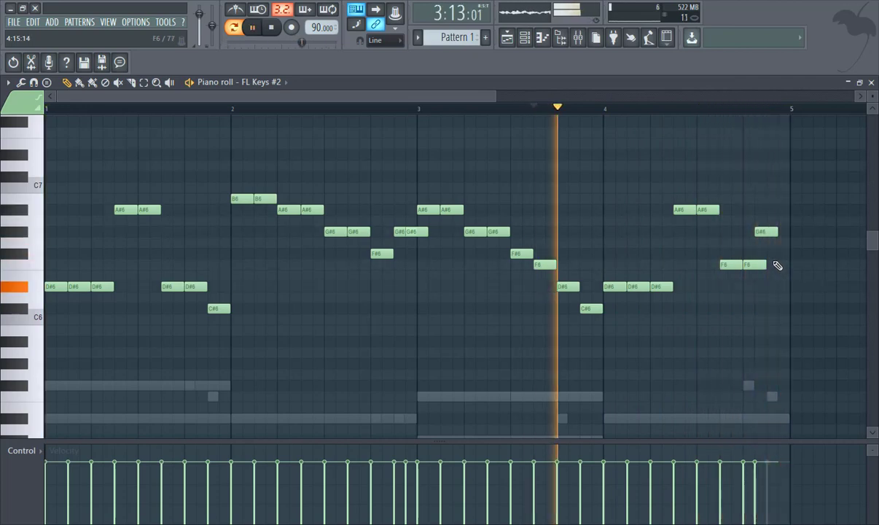
left_click(773, 254)
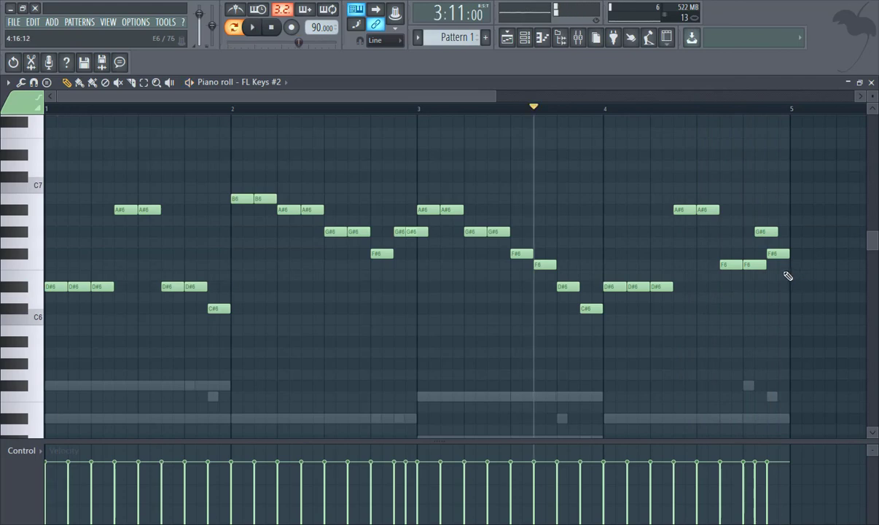
key("space")
left_click(781, 266)
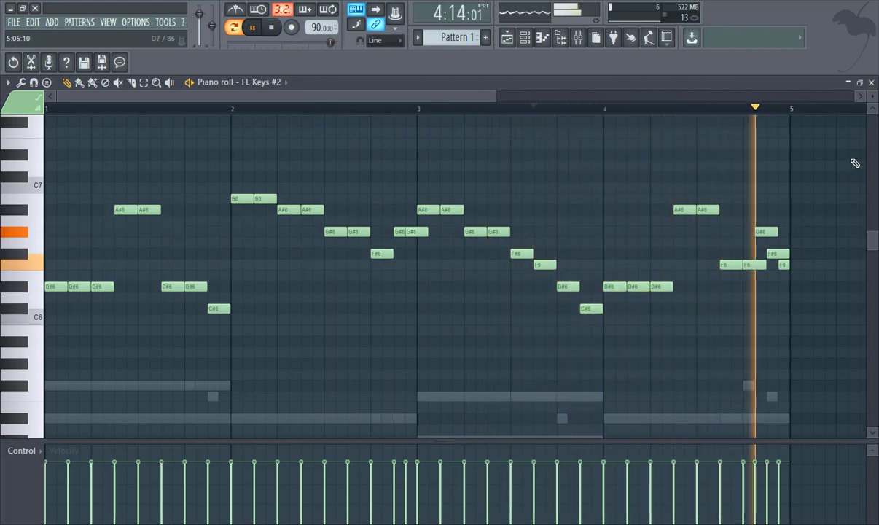
left_click(870, 81)
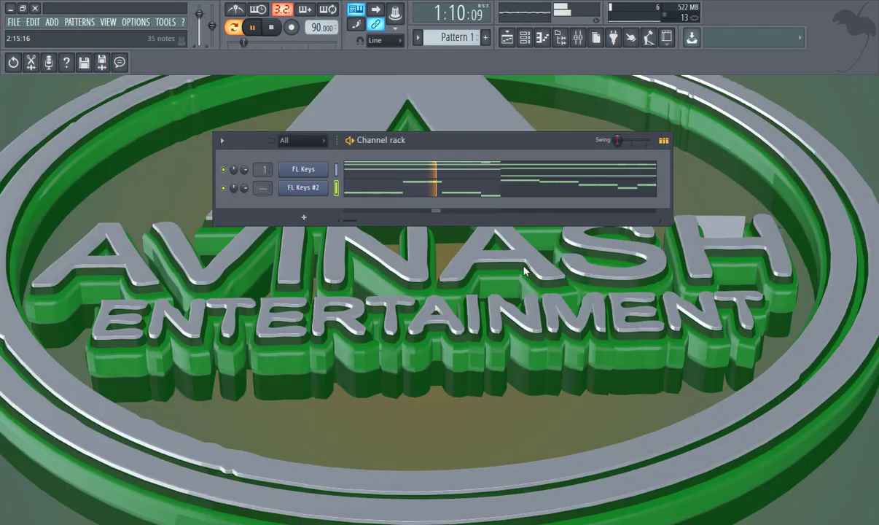